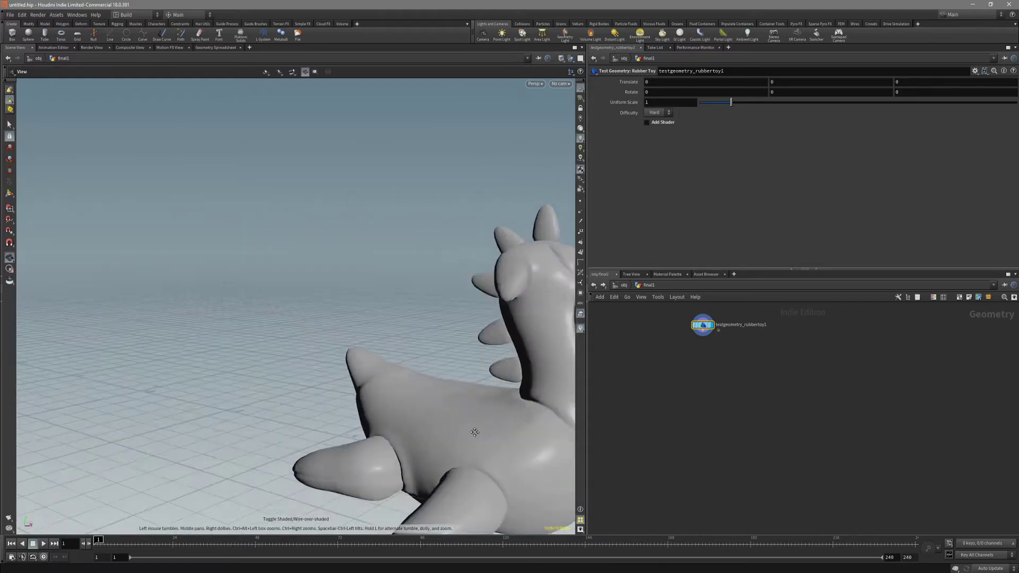
Step: Examine the rubber toy's mesh from several sides in shaded and wireframe display
middle_click_drag(458, 419, 362, 368)
key("shift+w")
mouse_move(362, 368)
left_mouse_down()
mouse_move(409, 355)
mouse_move(293, 405)
left_mouse_up()
middle_click_drag(420, 372, 289, 369)
key("shift+w")
left_click_drag(289, 369, 359, 405)
middle_click_drag(360, 405, 341, 382)
left_click_drag(341, 383, 293, 361)
mouse_move(328, 390)
left_mouse_down("alt")
mouse_move(345, 407)
mouse_move(394, 386)
left_mouse_up("alt")
key("shift+w")
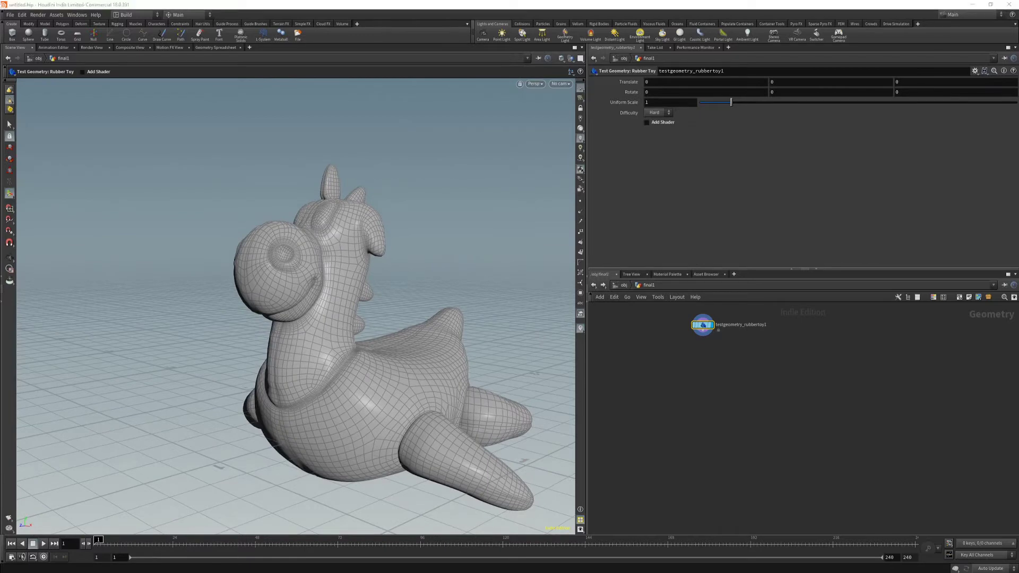
left_click_drag(385, 300, 307, 317, "alt")
key("shift+w")
scroll(705, 361, "up", 3)
Step: Add a PolyReduce node fed by the rubber toy and display its output
middle_click_drag(705, 362, 707, 406)
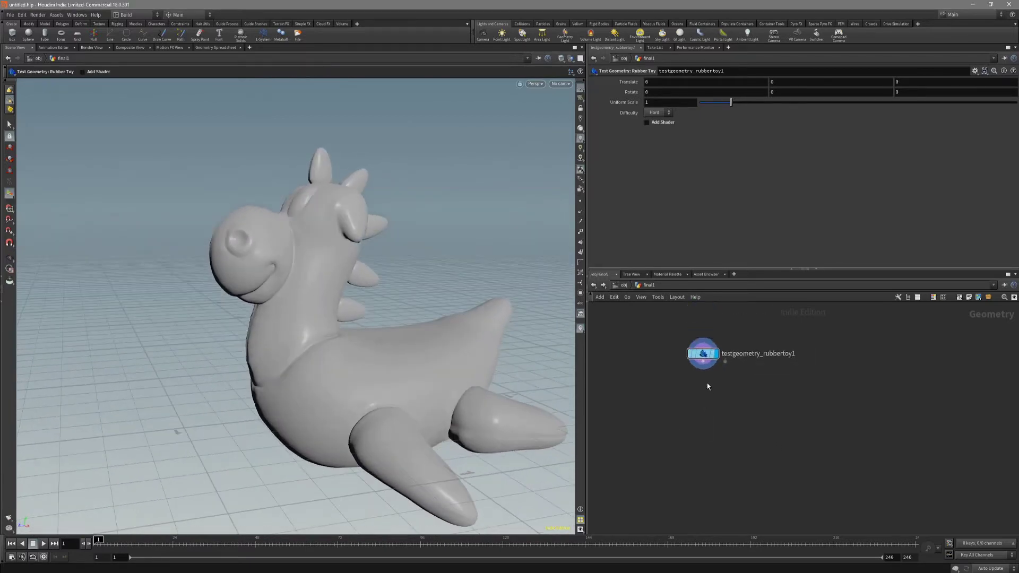
key("Tab")
type("polyr")
key("Return")
left_click(675, 399)
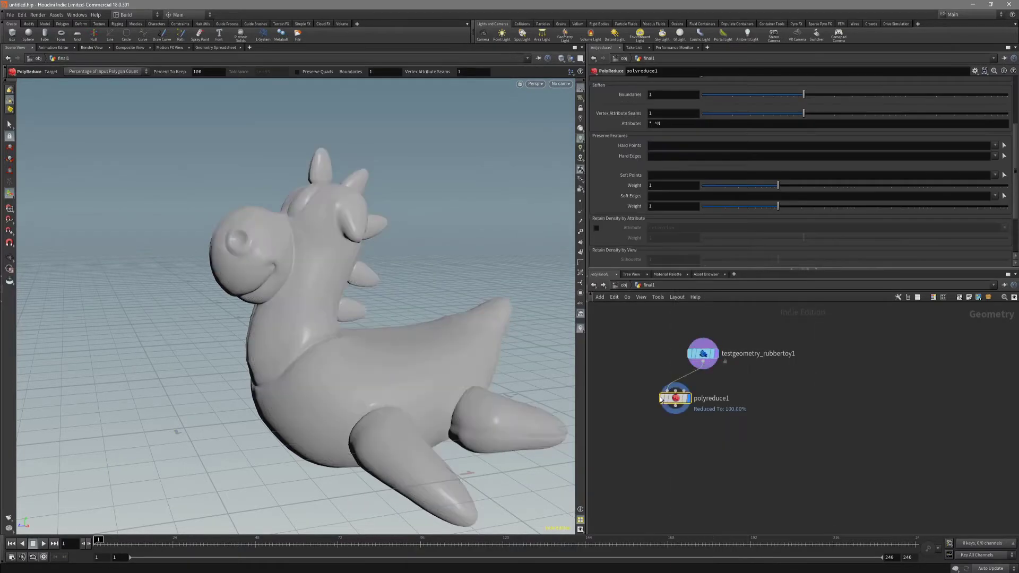
Step: Set the PolyReduce node's Percent To Keep to 10 and check the reduced mesh in wireframe
key("Return")
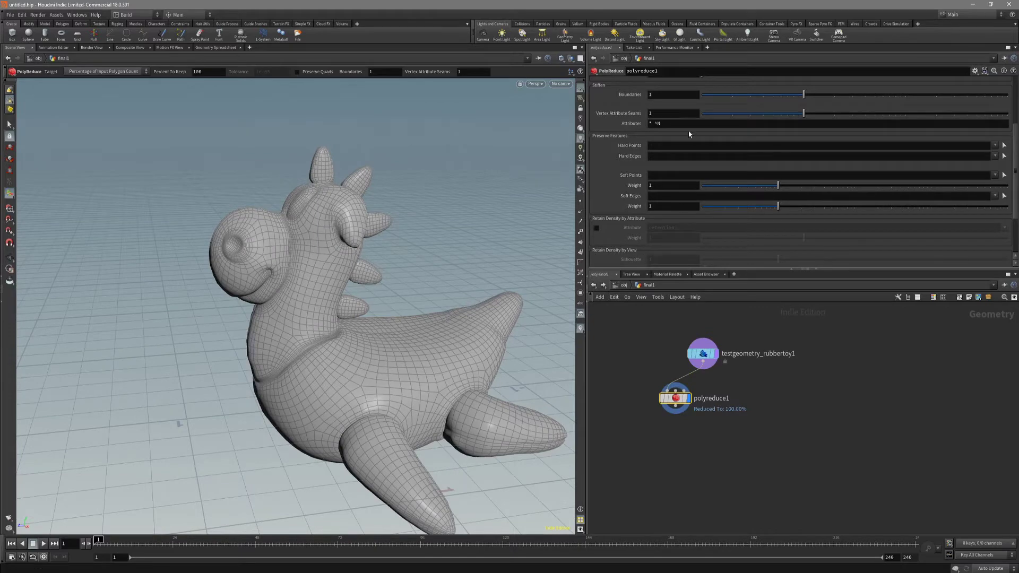
scroll(710, 114, "up", 3)
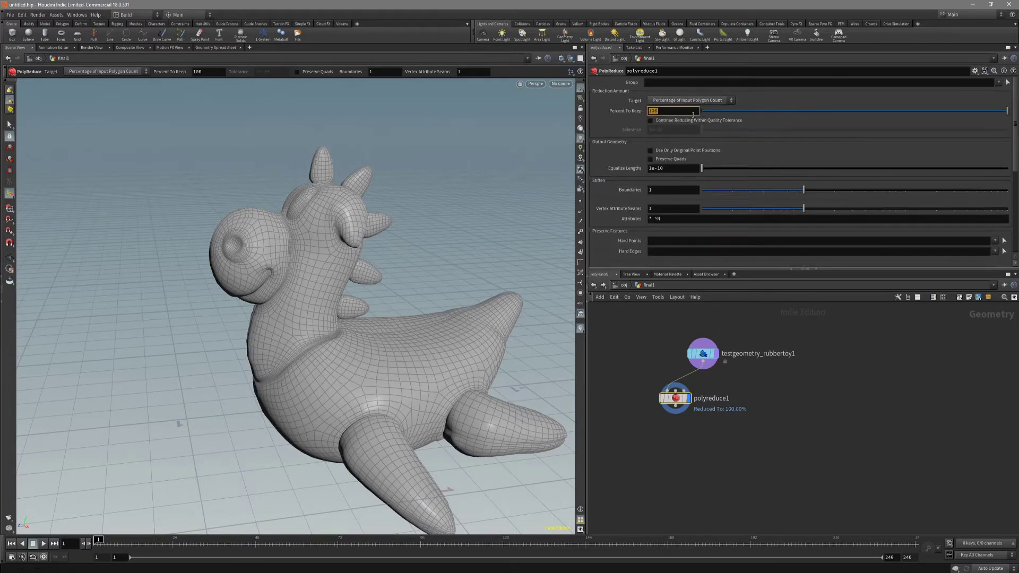
key("Escape")
mouse_move(322, 345)
left_mouse_down()
mouse_move(327, 358)
mouse_move(380, 348)
mouse_move(399, 375)
mouse_move(423, 371)
mouse_move(365, 359)
mouse_move(471, 295)
mouse_move(450, 282)
mouse_move(486, 262)
mouse_move(439, 287)
mouse_move(436, 300)
mouse_move(468, 376)
mouse_move(437, 356)
mouse_move(420, 361)
mouse_move(484, 363)
mouse_move(561, 412)
mouse_move(487, 400)
mouse_move(469, 357)
mouse_move(426, 381)
mouse_move(451, 390)
left_mouse_up()
key("shift+w")
key("shift+w")
key("shift+w")
key("shift+w")
Step: Make room above the PolyReduce node and insert an Attribute Paint node between it and the rubber toy
left_click_drag(681, 409, 664, 442)
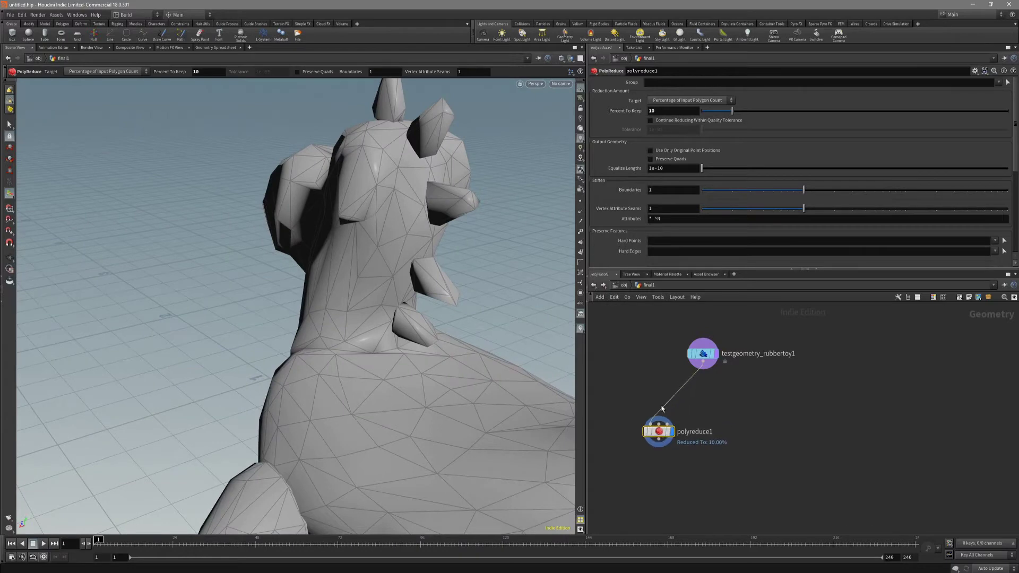
scroll(620, 233, "down", 5)
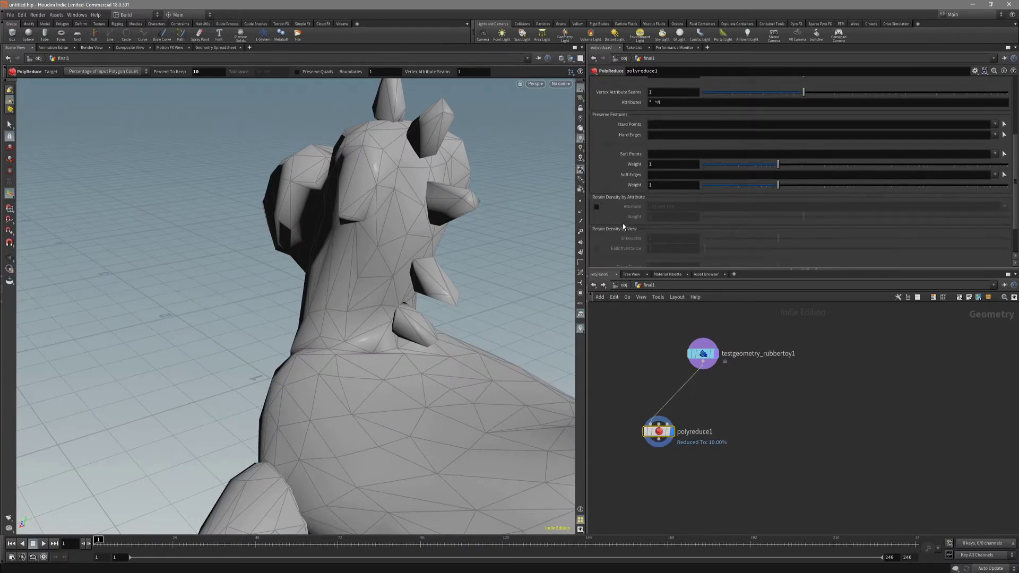
key("Tab")
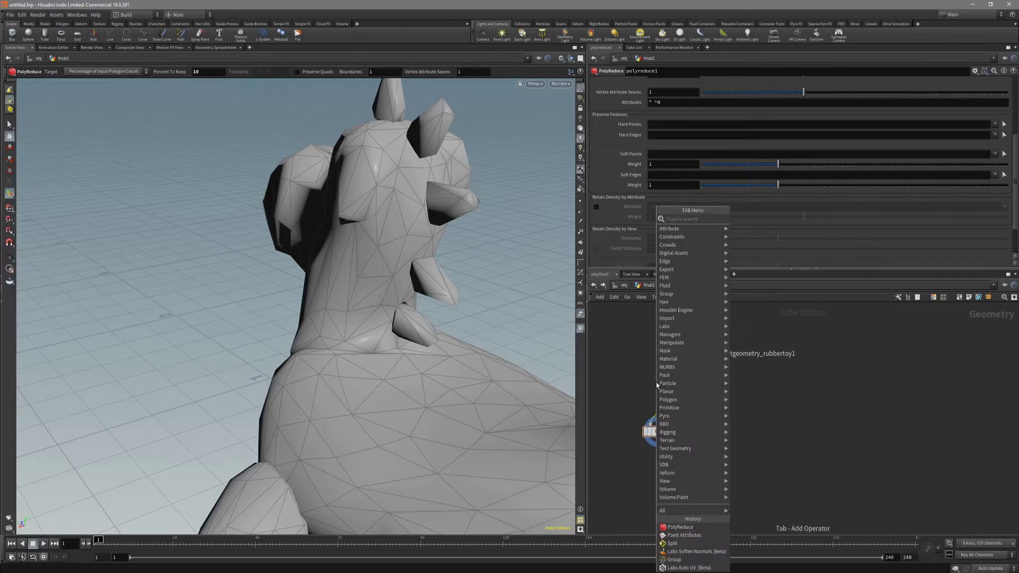
type("paint")
key("Return")
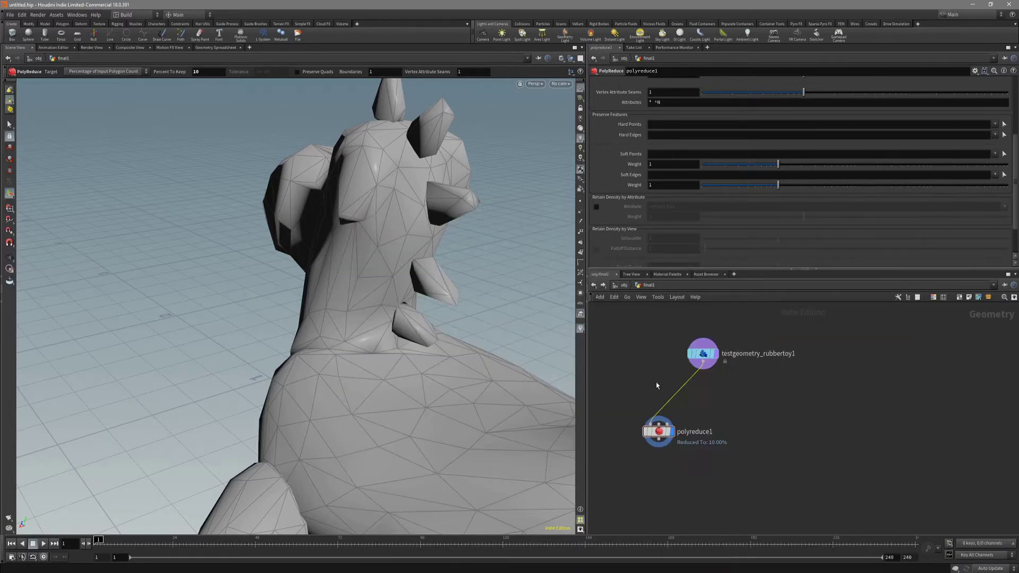
left_click(657, 384)
scroll(684, 411, "up", 2)
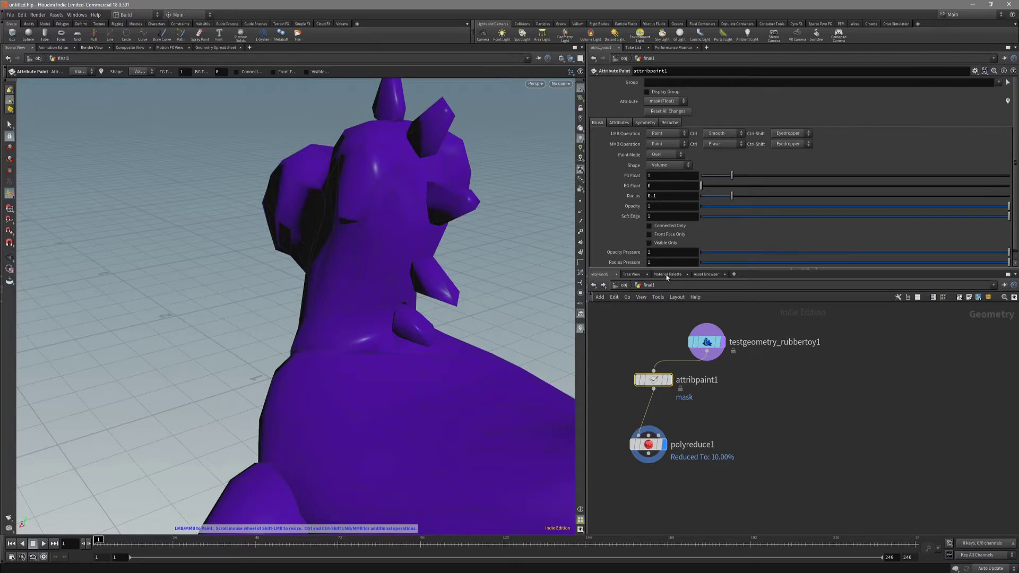
Step: Turn on Retain Density by Attribute in the PolyReduce node and set its attribute to mask
left_click(644, 448)
scroll(654, 237, "down", 2)
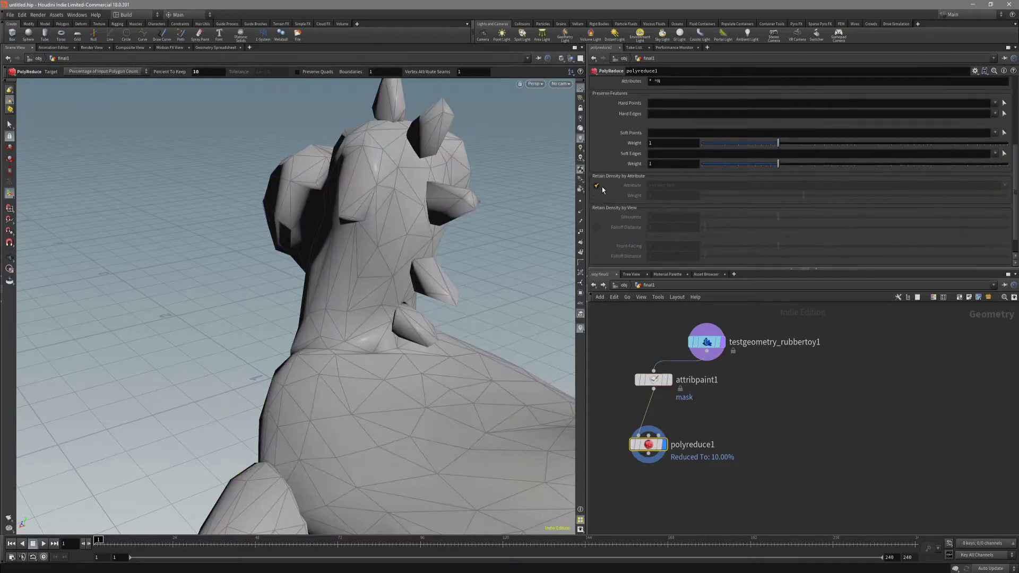
left_click(597, 186)
left_click(682, 185)
type("mask")
key("Return")
Step: Display the Attribute Paint node and set its brush shape to Fill
left_click(654, 378)
left_click_drag(425, 314, 482, 321, "alt")
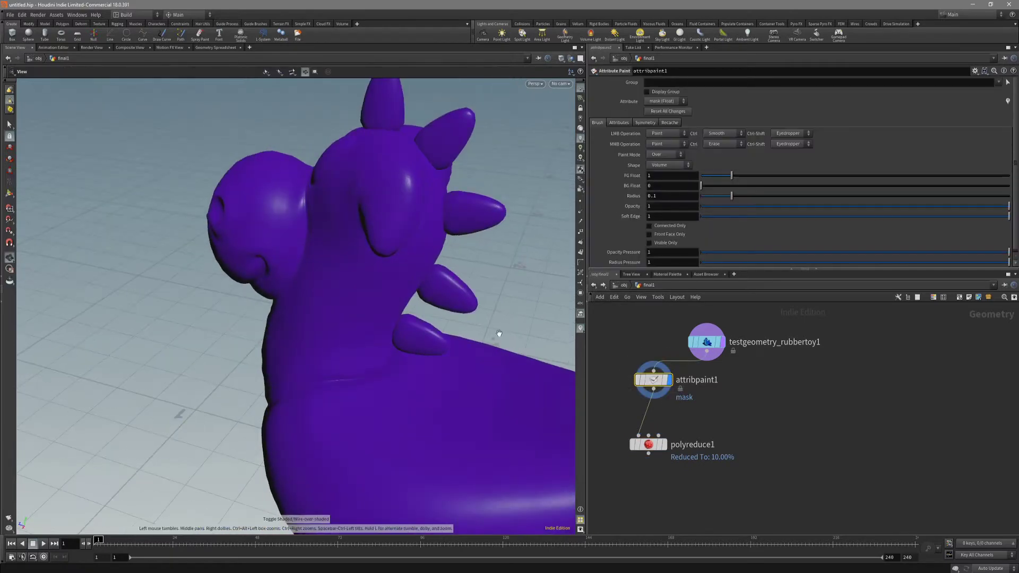
mouse_move(482, 320)
middle_mouse_down("alt")
mouse_move(455, 351)
mouse_move(468, 336)
middle_mouse_up("alt")
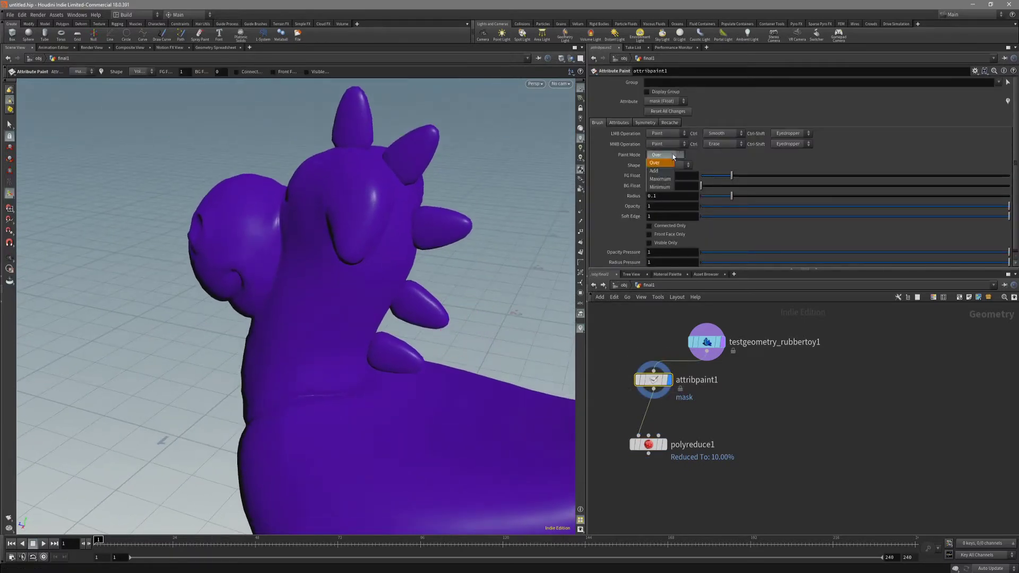
left_click(673, 166)
left_click(683, 213)
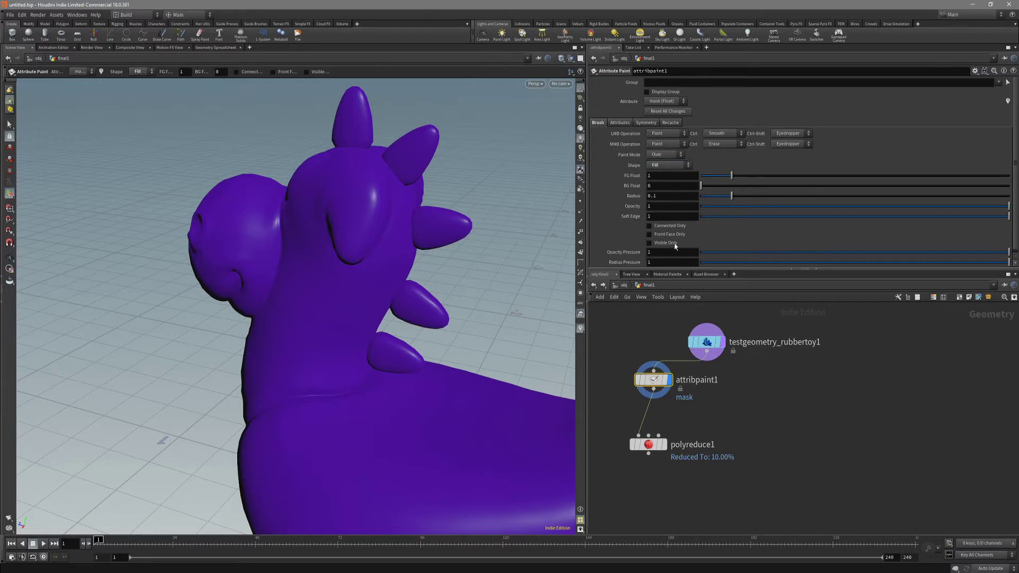
Step: Fill the five spikes on the toy's head and neck with the mask attribute, limiting the brush to Connected Only
left_click(420, 309)
left_click_drag(419, 309, 402, 367, "alt")
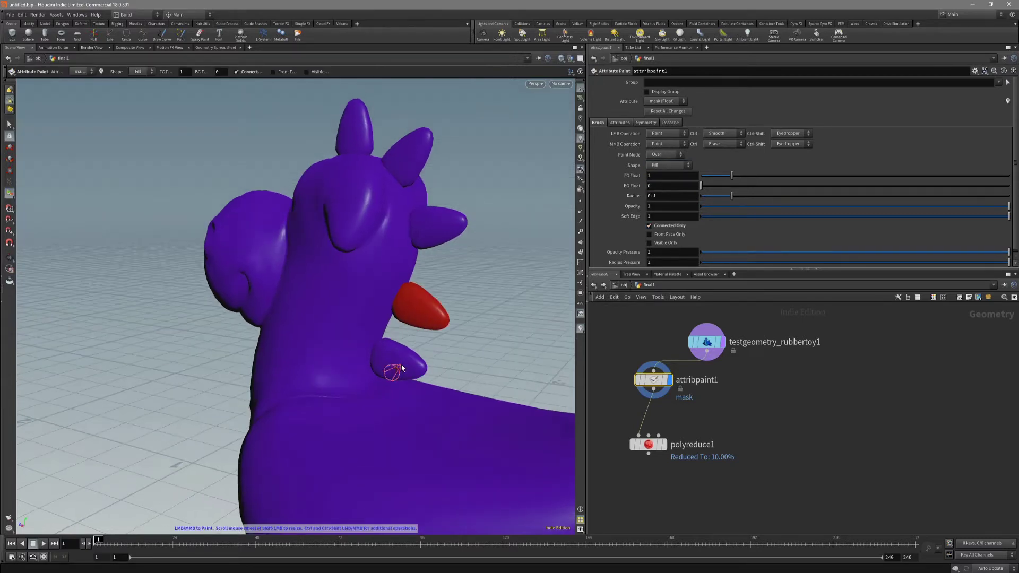
left_click_drag(361, 141, 422, 362, "alt")
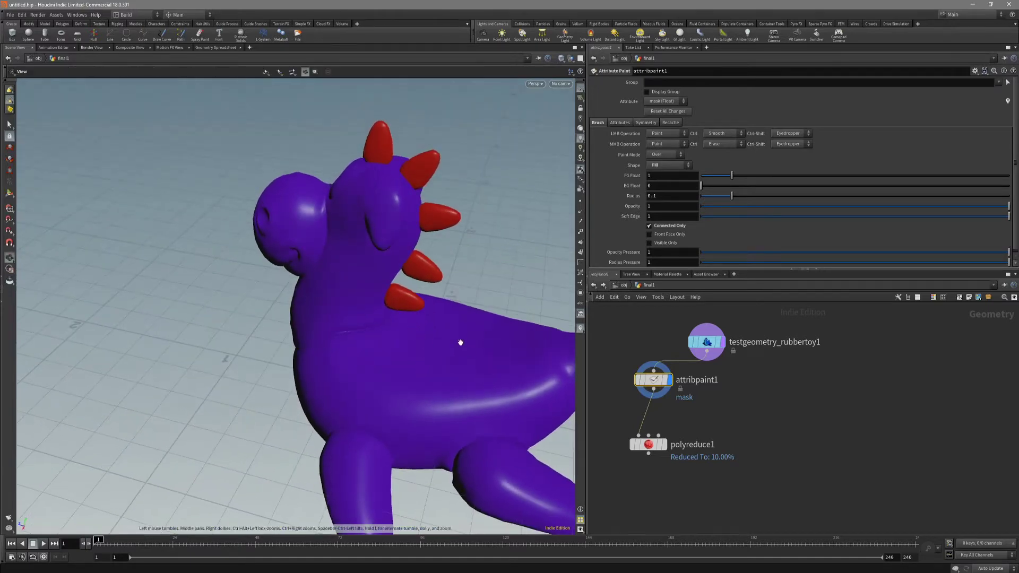
Step: Display the PolyReduce result with wireframe over shading and inspect the toy's spikes
left_click_drag(473, 341, 536, 388, "alt")
left_click_drag(640, 458, 639, 457)
key("r")
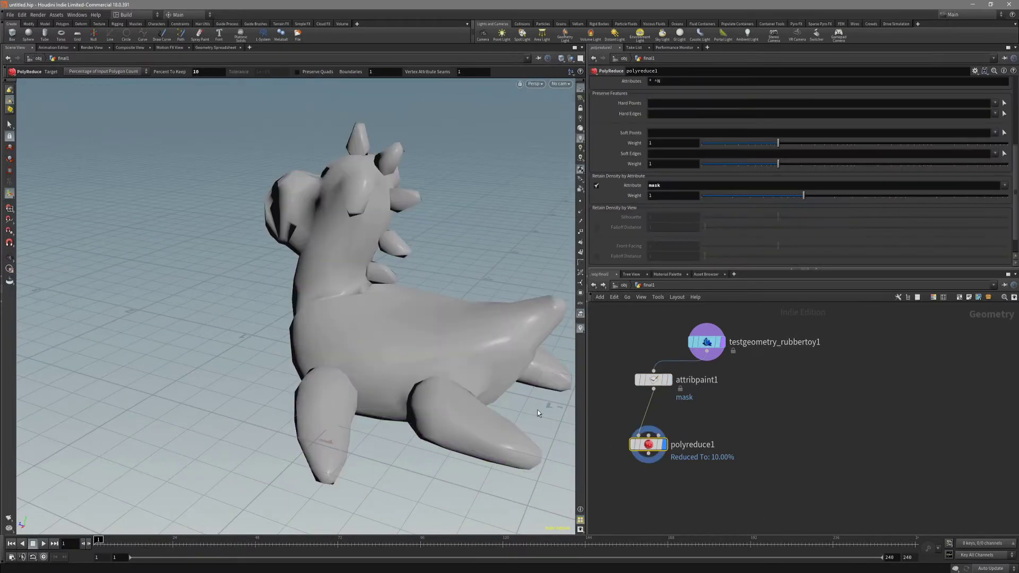
key("shift+w")
right_click_drag(415, 257, 480, 219, "alt")
left_click_drag(480, 219, 454, 239, "alt")
middle_click_drag(455, 240, 450, 311, "alt")
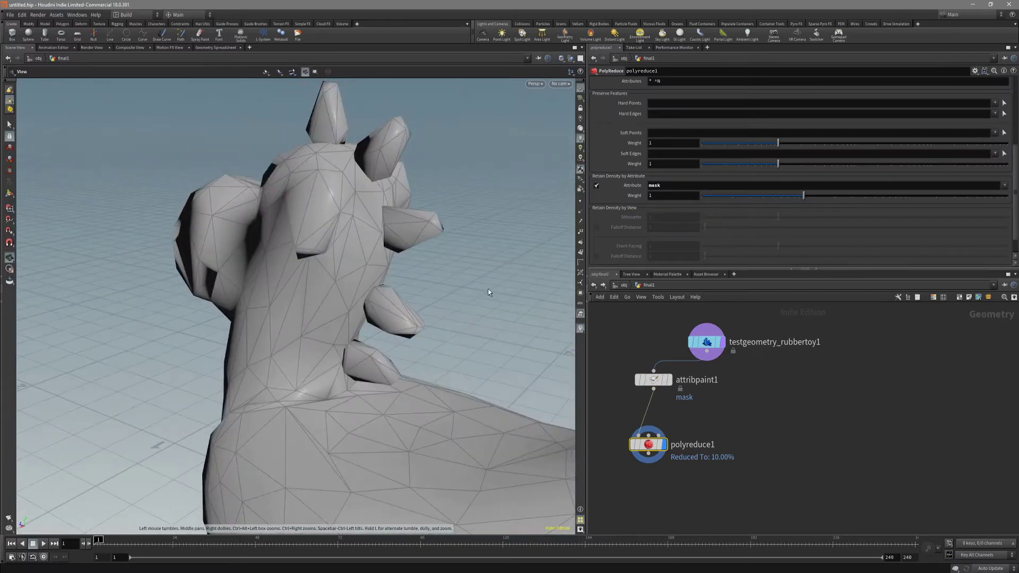
scroll(715, 217, "down", 2)
scroll(730, 235, "up", 2)
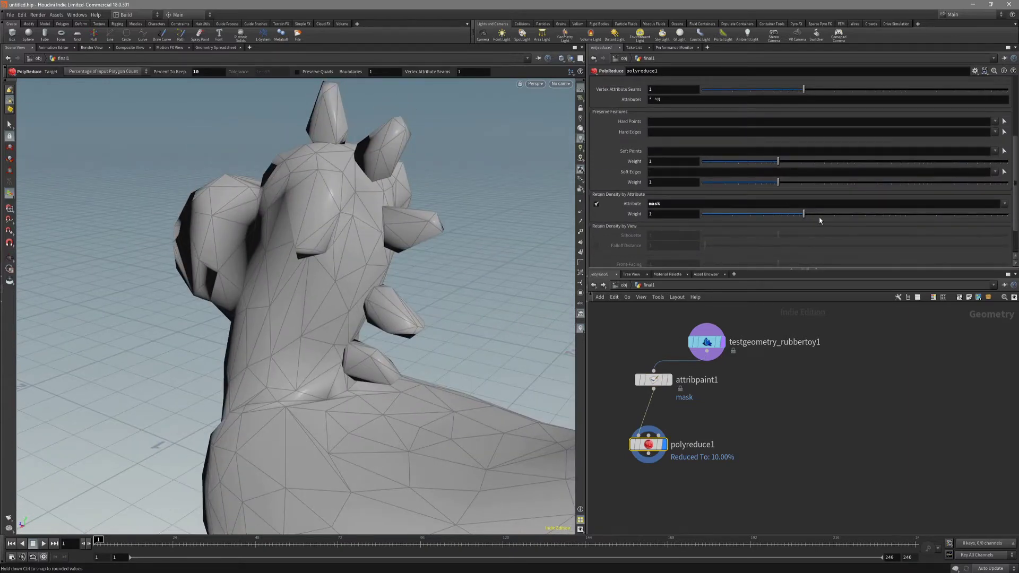
Step: Raise the mask attribute's retain-density weight to about 2.59, comparing the spikes' density in shaded and wireframe display
left_click_drag(821, 215, 892, 215)
left_click_drag(375, 304, 482, 273, "alt")
left_click_drag(892, 214, 917, 217)
left_click_drag(536, 355, 425, 391, "alt")
mouse_move(425, 391)
right_mouse_down("alt")
mouse_move(541, 291)
mouse_move(427, 308)
right_mouse_up("alt")
key("shift+w")
key("Return")
key("shift+w")
left_click_drag(916, 214, 854, 214)
left_click_drag(451, 365, 397, 347, "alt")
key("shift+w")
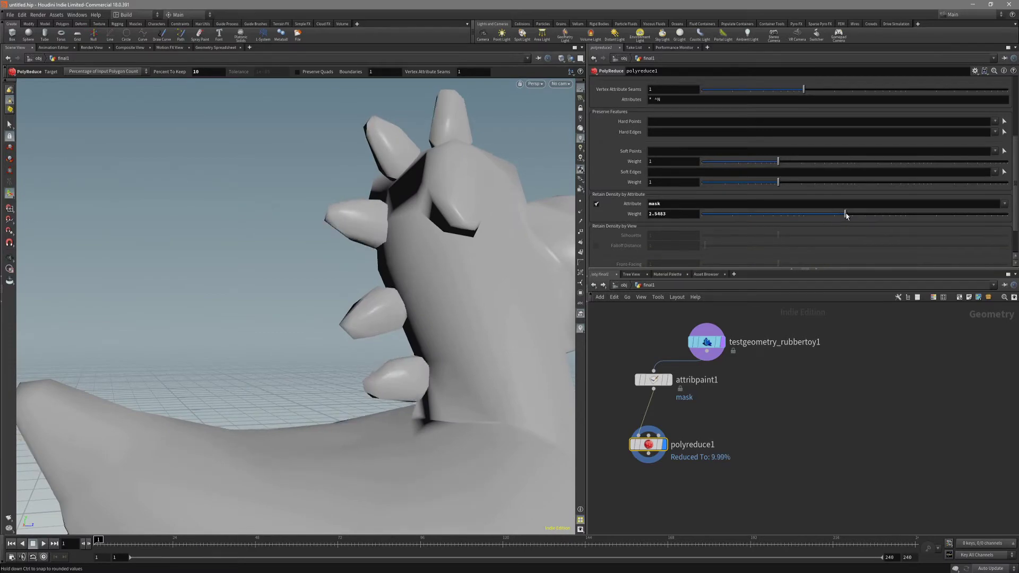
left_click_drag(847, 216, 847, 216)
Step: Examine the reduced toy's spikes, head and body from several sides, with and without wireframe
key("shift+w")
right_click_drag(473, 325, 364, 427, "alt")
key("shift+w")
mouse_move(364, 428)
left_mouse_down("alt")
mouse_move(377, 445)
mouse_move(456, 417)
mouse_move(471, 295)
mouse_move(518, 164)
mouse_move(375, 453)
left_mouse_up("alt")
key("shift+w")
middle_click_drag(374, 452, 439, 464)
right_click_drag(438, 464, 425, 233)
key("shift+w")
mouse_move(424, 234)
left_mouse_down()
mouse_move(358, 301)
mouse_move(266, 291)
mouse_move(318, 260)
mouse_move(401, 244)
mouse_move(344, 236)
mouse_move(382, 171)
mouse_move(230, 264)
mouse_move(392, 262)
mouse_move(257, 286)
mouse_move(249, 345)
mouse_move(281, 382)
mouse_move(287, 279)
mouse_move(391, 298)
mouse_move(278, 380)
mouse_move(318, 340)
mouse_move(305, 353)
left_mouse_up()
key("shift+w")
key("shift+w")
key("shift+w")
key("shift+w")
key("Return")
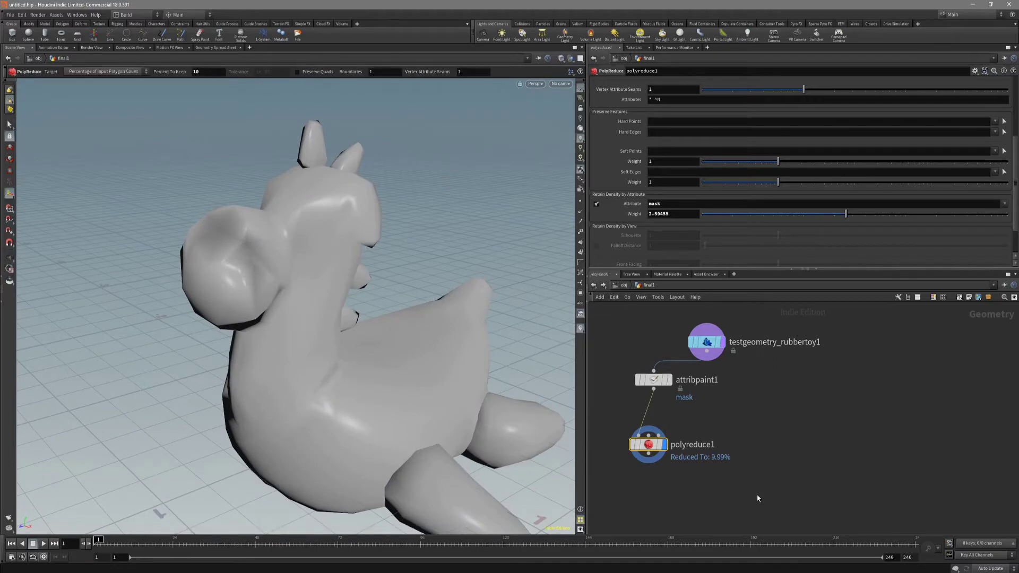
Step: Add a Labs Auto UV node after the PolyReduce node
middle_click_drag(658, 477, 677, 450)
key("Tab")
type("au")
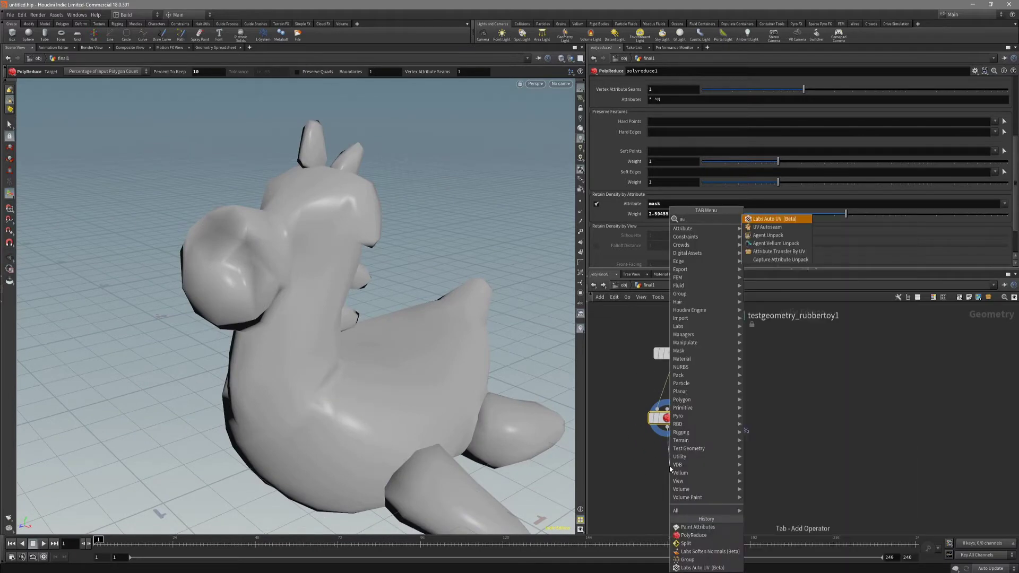
key("Return")
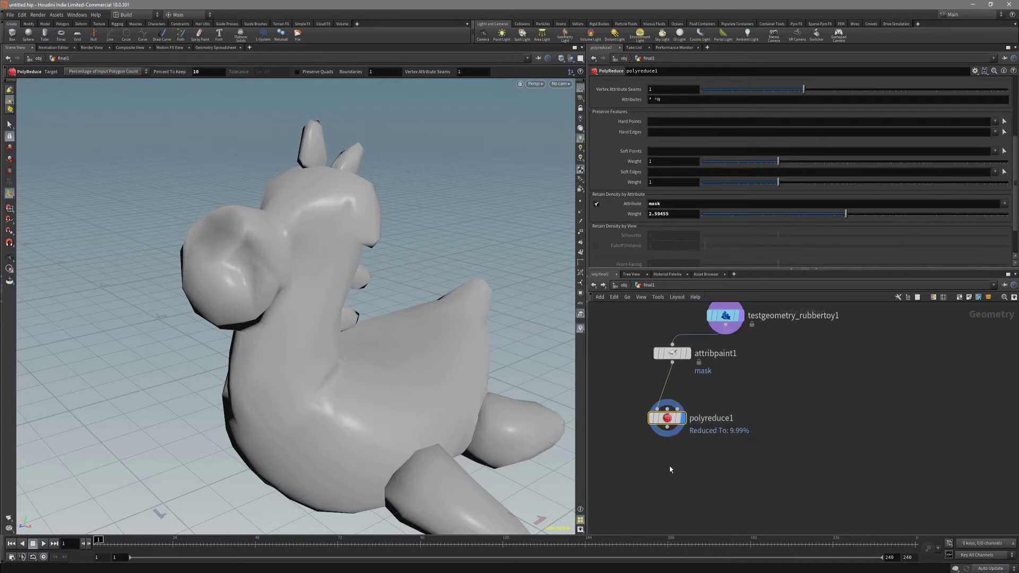
left_click(670, 466)
Step: Show the UV view and set the Auto UV method to Cluster with 6 clusters
key("space+5")
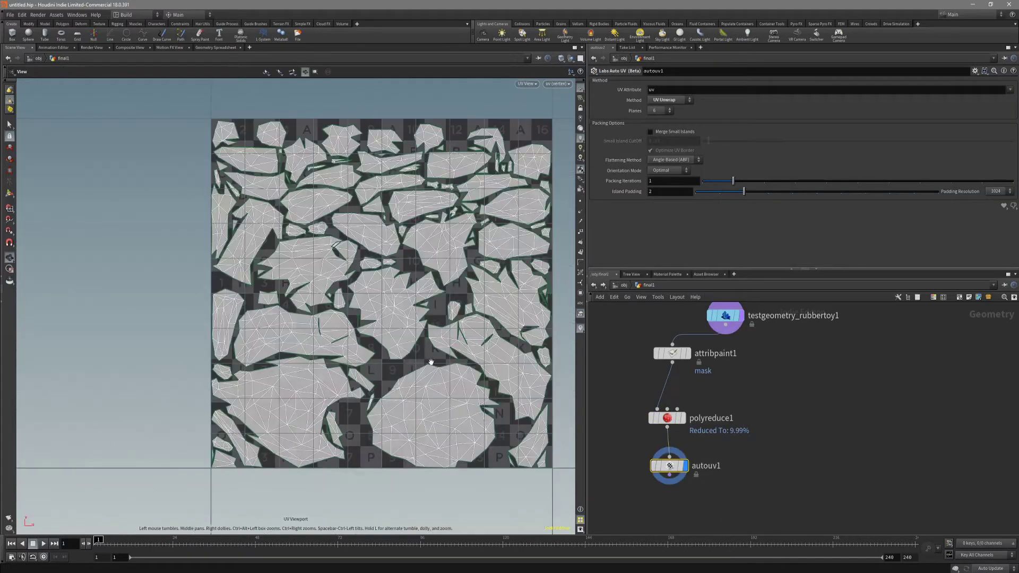
middle_click_drag(455, 237, 438, 261)
key("Return")
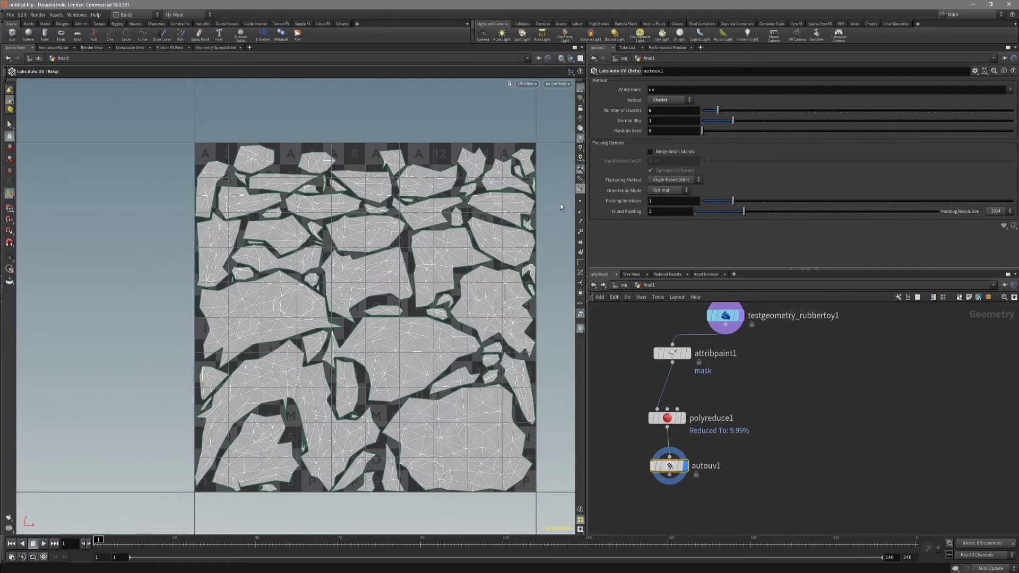
Step: Set the Auto UV node's Number of Clusters to 5
right_click_drag(381, 348, 442, 342, "alt")
middle_click_drag(441, 342, 431, 318, "alt")
scroll(430, 317, "down", 2)
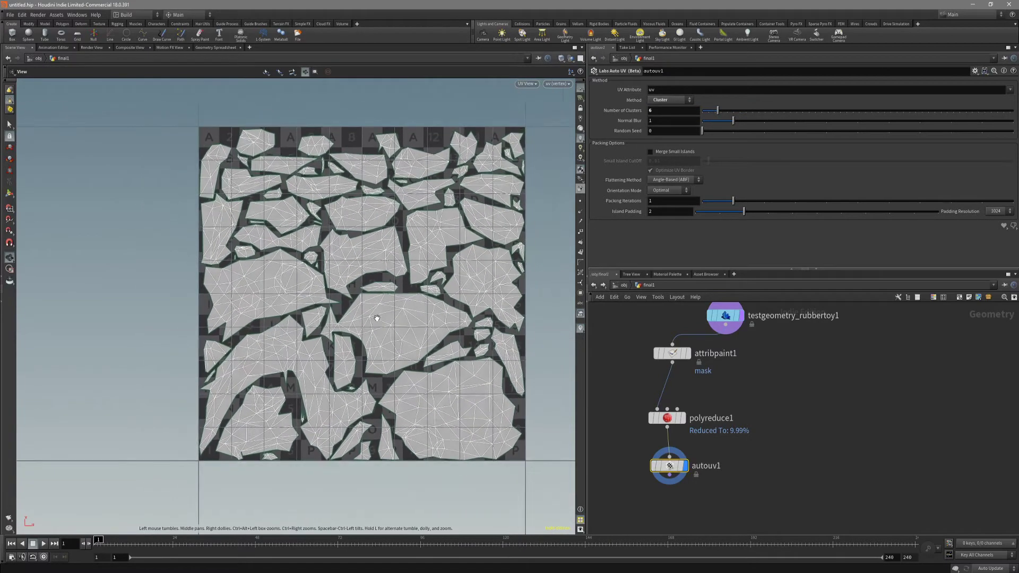
key("Return")
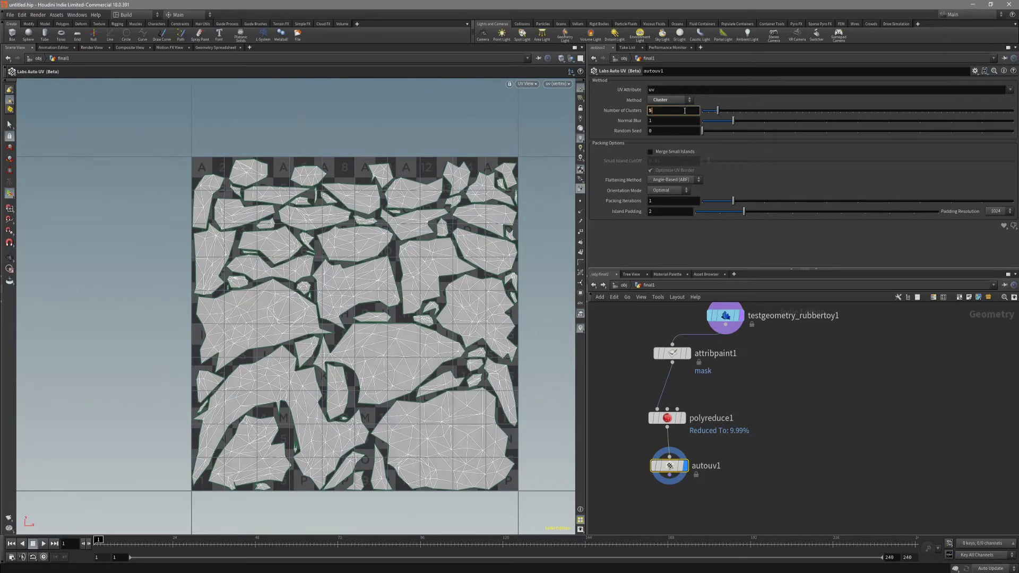
key("Return")
Step: Examine the shapes and packing of the UV islands across the layout
middle_click_drag(330, 460, 346, 428, "alt")
right_click_drag(345, 428, 450, 435, "alt")
middle_click_drag(449, 435, 426, 446, "alt")
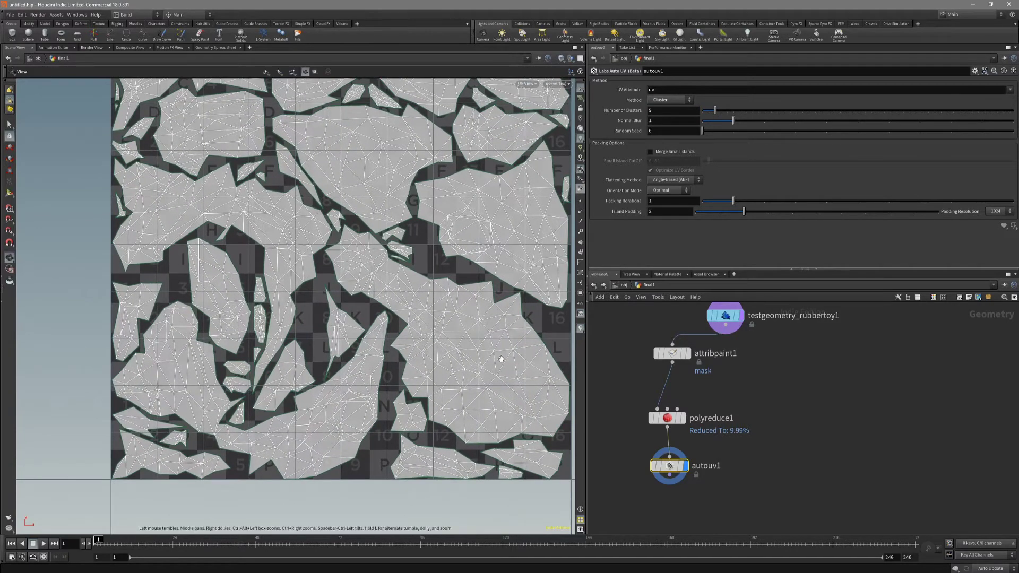
middle_click_drag(499, 357, 501, 452, "alt")
middle_click_drag(402, 350, 415, 373, "alt")
right_click_drag(417, 373, 434, 368, "alt")
middle_click_drag(434, 369, 406, 430)
right_click_drag(405, 430, 352, 441)
middle_click_drag(352, 440, 400, 377)
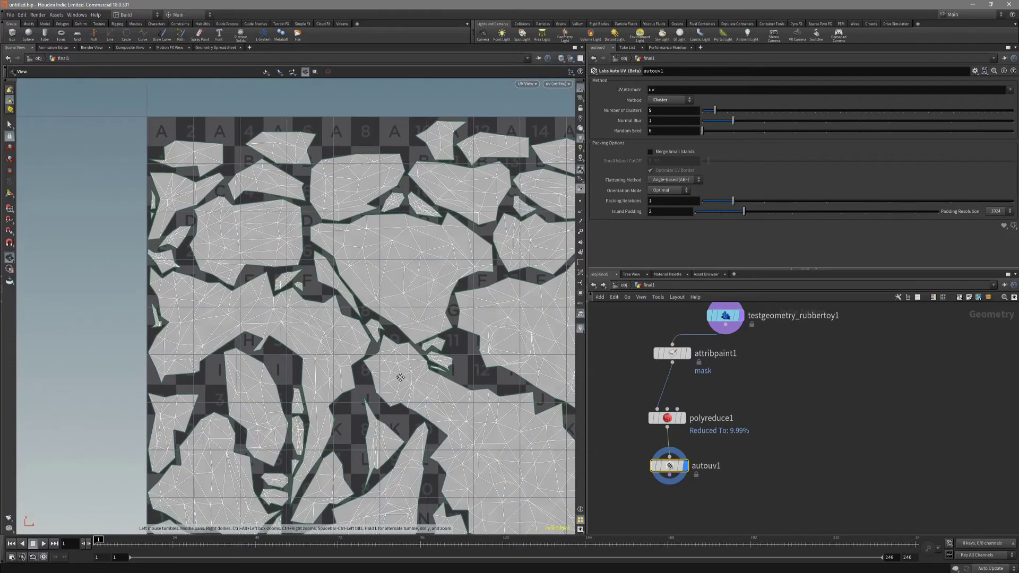
right_click_drag(304, 450, 370, 444)
right_click_drag(426, 374, 398, 384)
middle_click_drag(398, 384, 349, 405)
Step: Return to the perspective view and examine the low-poly toy's shading and wireframe from both sides
key("space+1")
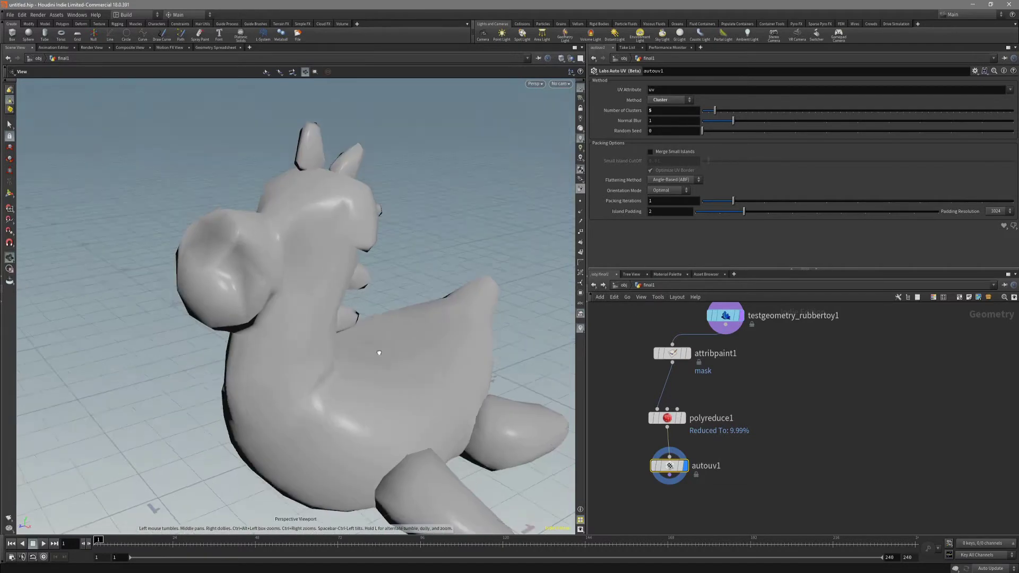
left_click_drag(371, 356, 367, 356)
middle_click_drag(761, 485, 771, 436)
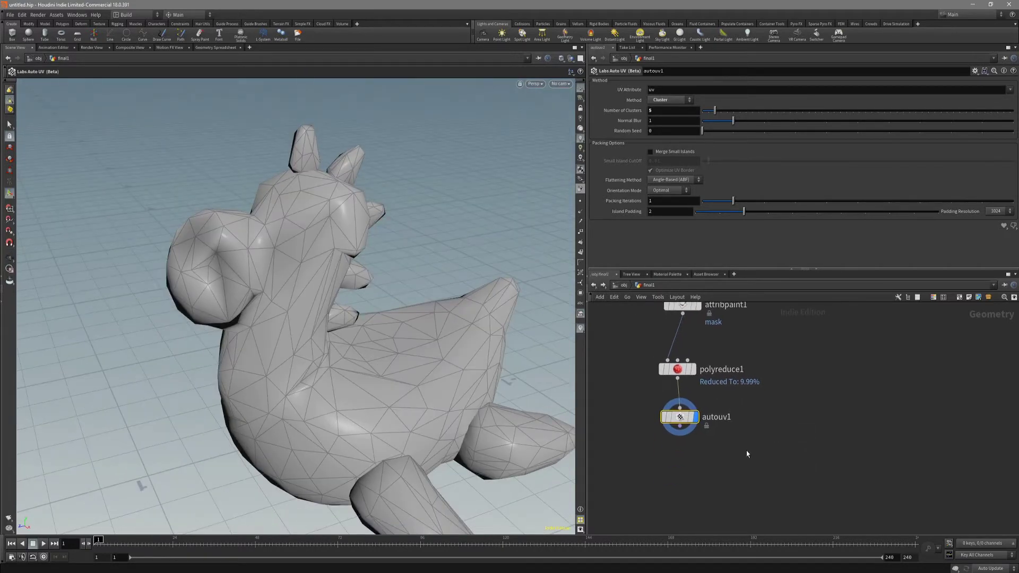
left_click_drag(393, 337, 469, 337)
left_click_drag(370, 320, 389, 293)
key("shift+w")
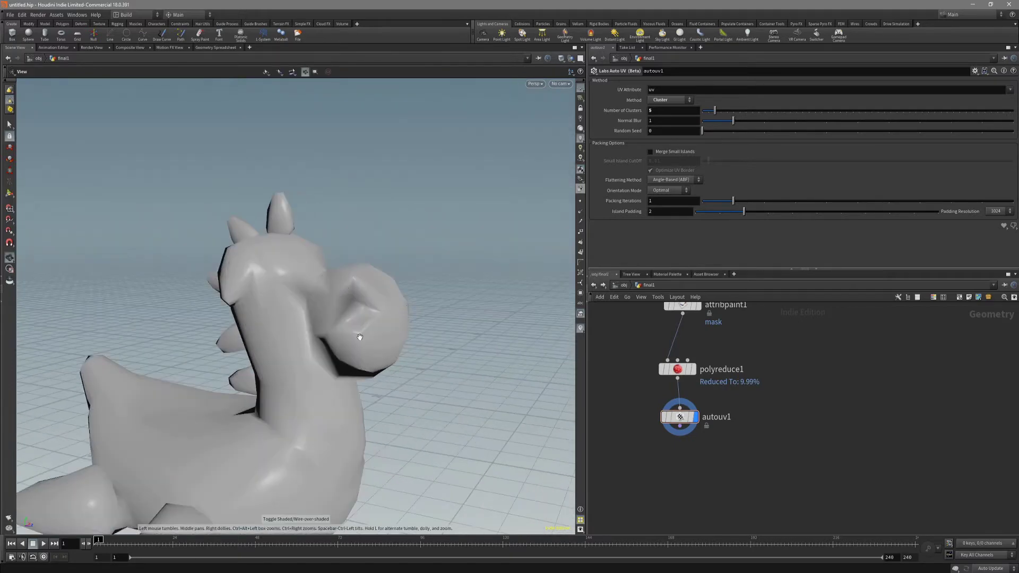
left_click_drag(361, 349, 483, 379)
key("shift+w")
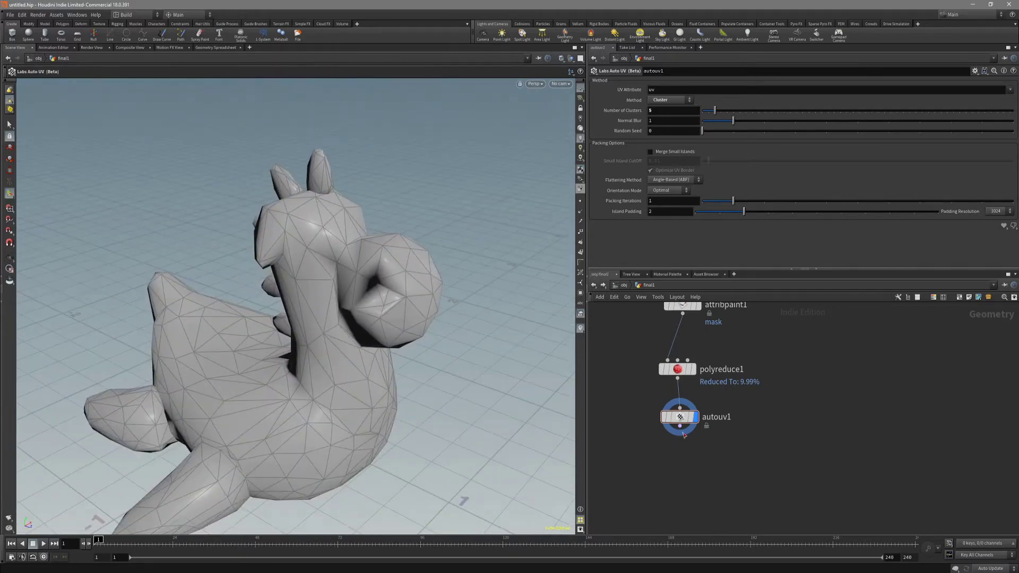
Step: Add a Labs Soften Normals node fed by the Auto UV node
left_click_drag(685, 436, 697, 449)
type("soften")
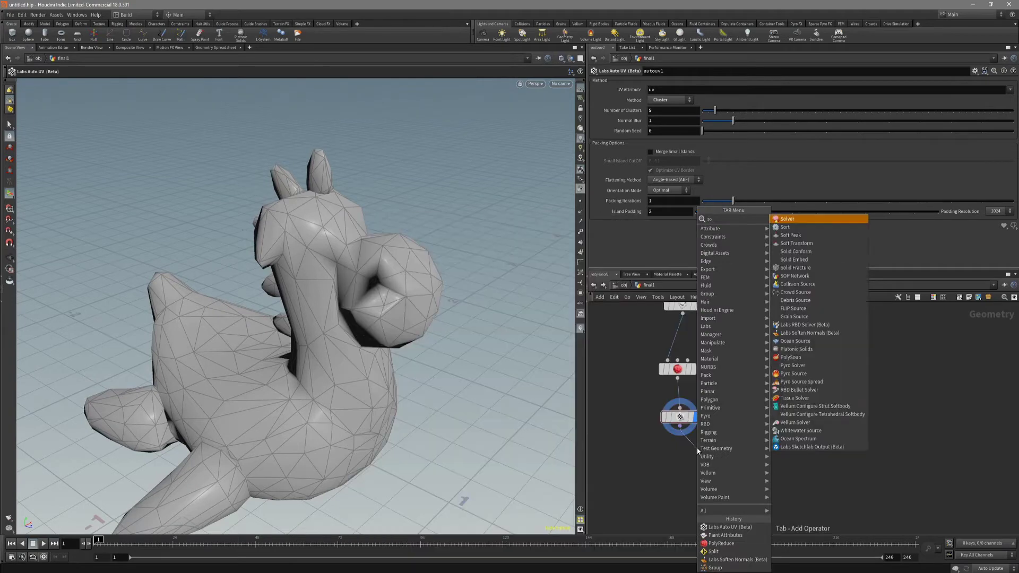
key("Return")
left_click(696, 449)
Step: Examine the toy with softened normals from several sides in shaded and wireframe display
key("shift+w")
mouse_move(421, 381)
left_mouse_down("alt")
mouse_move(419, 336)
mouse_move(410, 366)
mouse_move(419, 363)
left_mouse_up("alt")
key("Escape")
left_click_drag(542, 200, 218, 297)
key("shift+w")
mouse_move(441, 321)
left_mouse_down()
mouse_move(371, 339)
mouse_move(407, 364)
mouse_move(421, 396)
mouse_move(338, 391)
mouse_move(371, 369)
mouse_move(469, 399)
mouse_move(409, 411)
mouse_move(420, 361)
mouse_move(382, 246)
mouse_move(323, 291)
mouse_move(446, 329)
mouse_move(342, 337)
mouse_move(425, 393)
mouse_move(467, 395)
left_mouse_up()
key("shift+w")
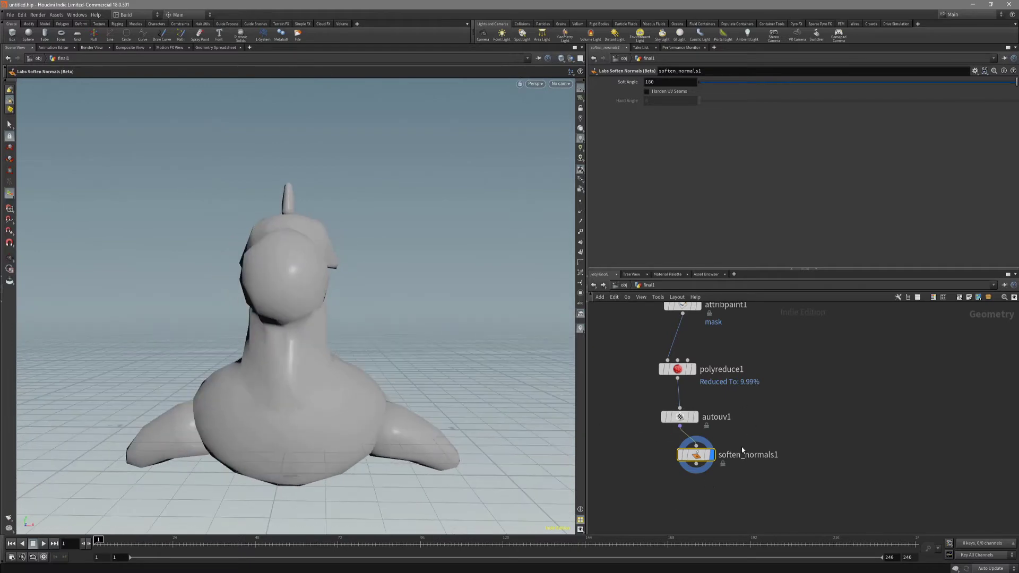
Step: Compare the softened toy's smooth shading with its wireframe from a three-quarter side view
left_click_drag(402, 391, 419, 380)
key("Escape")
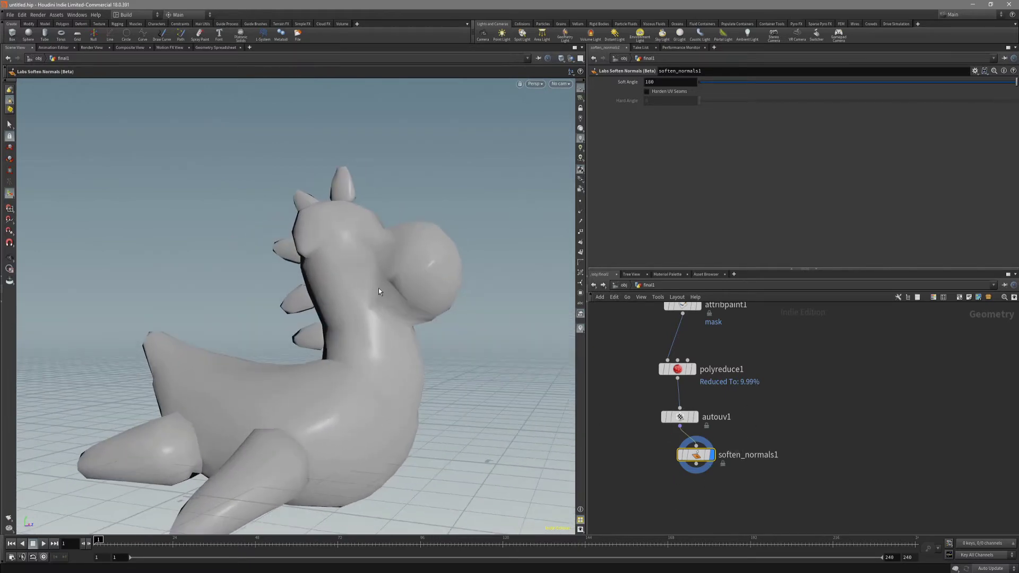
key("shift+w")
mouse_move(378, 289)
left_mouse_down()
mouse_move(415, 324)
mouse_move(384, 313)
left_mouse_up()
key("Return")
key("shift+w")
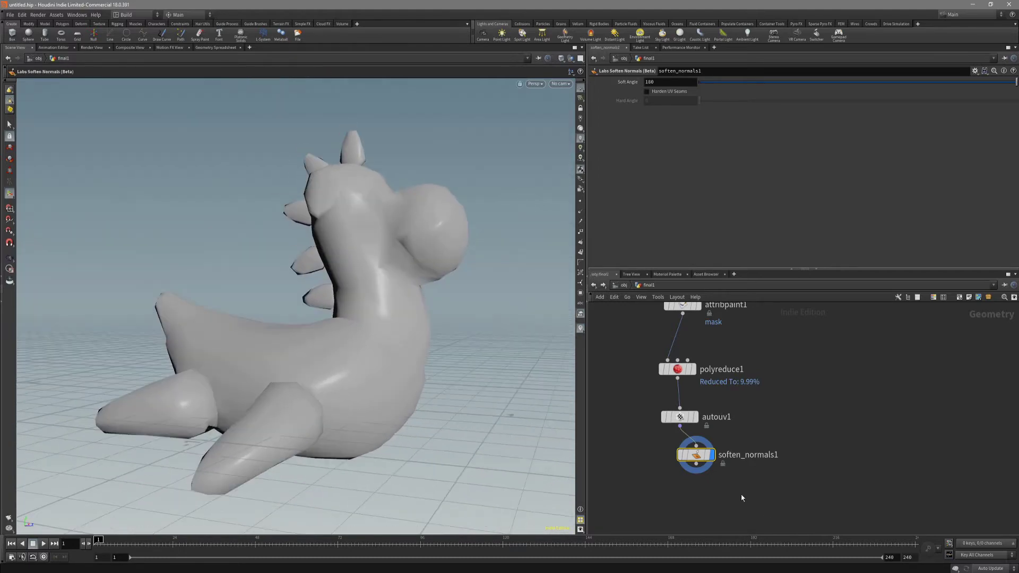
Step: Add a Group node fed by the Soften Normals node and name the group low
mouse_move(710, 492)
middle_mouse_down()
mouse_move(685, 470)
mouse_move(712, 494)
middle_mouse_up()
scroll(732, 485, "down", 1)
scroll(703, 485, "down", 3)
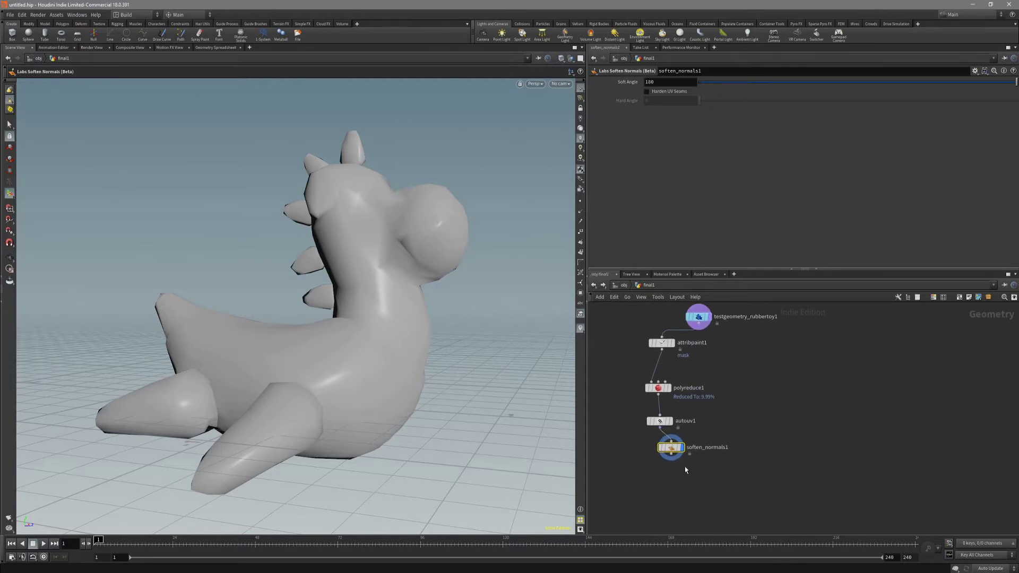
key("Tab")
type("group")
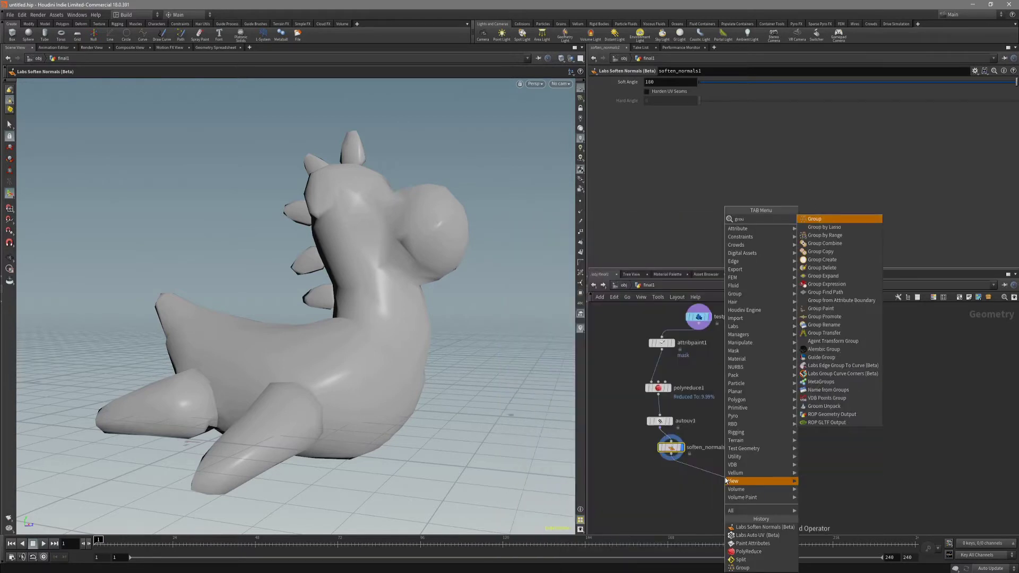
key("Return")
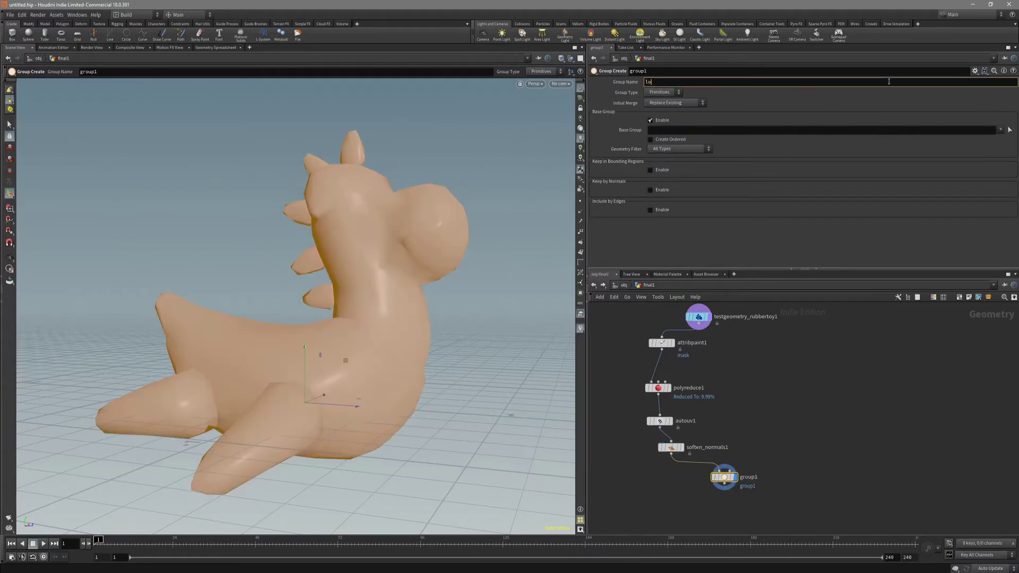
middle_click_drag(797, 402, 767, 395)
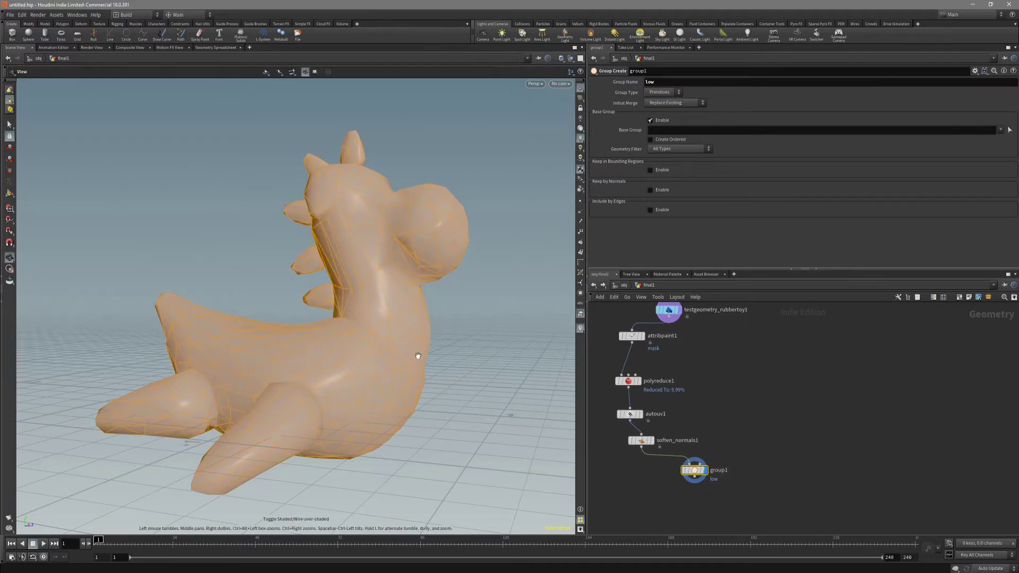
Step: Display the original rubber toy test geometry and examine its dense mesh in wireframe and smooth shading
key("s")
left_click_drag(466, 359, 537, 357, "alt")
left_click(674, 310)
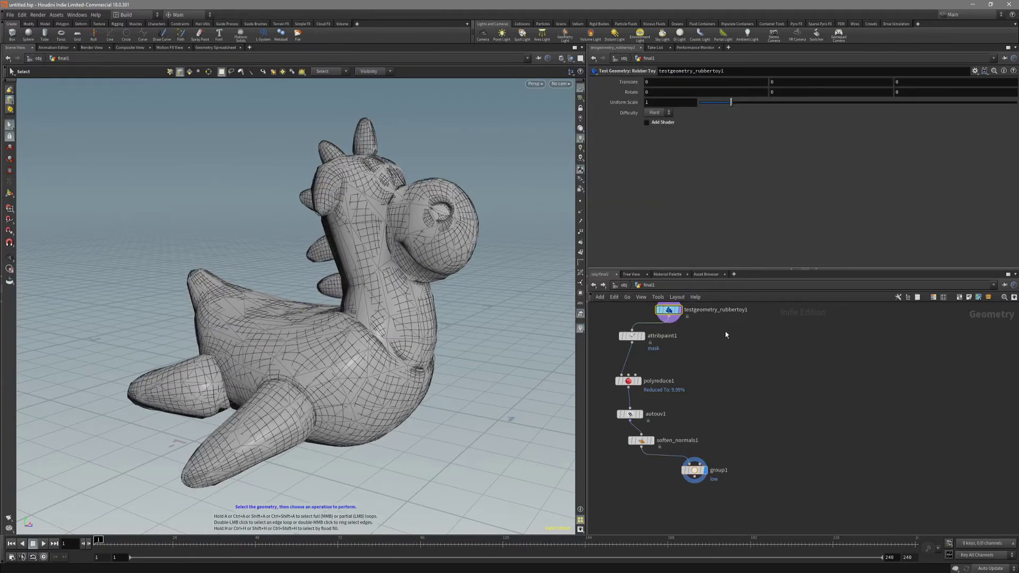
key("2")
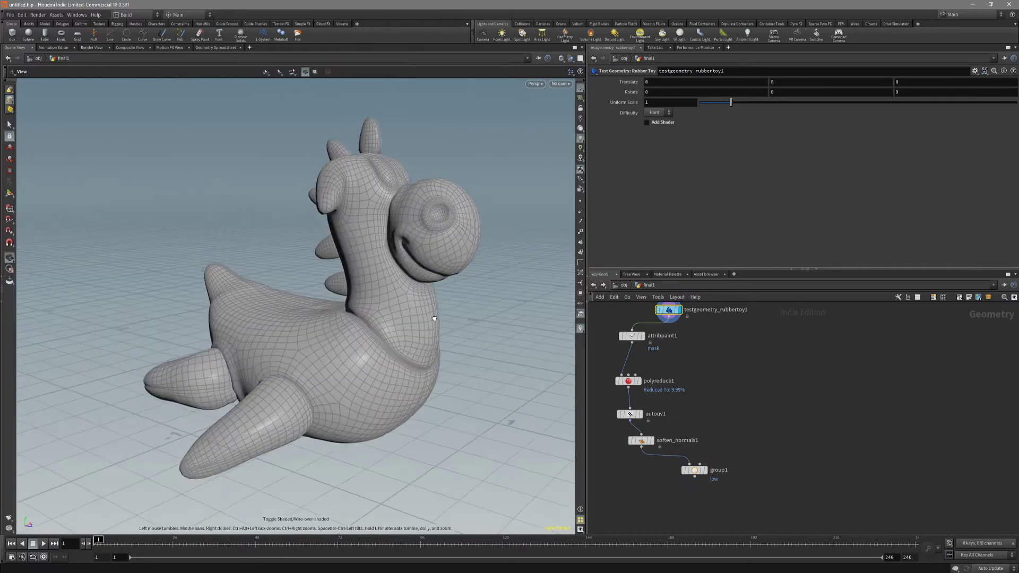
left_click_drag(433, 318, 423, 314)
key("shift+w")
middle_click_drag(692, 350, 659, 348)
middle_click_drag(640, 313, 646, 346)
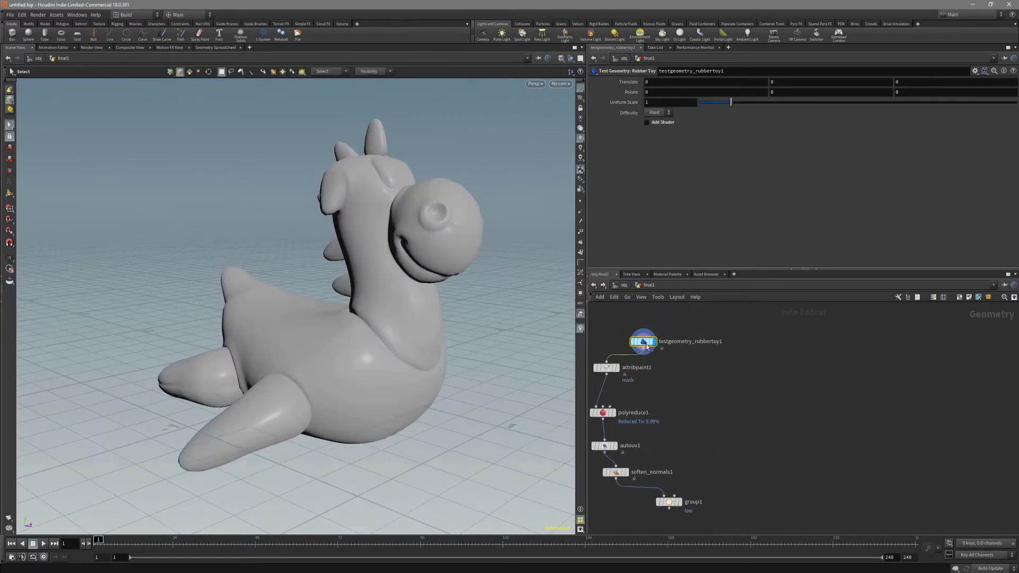
Step: Merge the original rubber toy with the low group output in a Merge node placed below the network
left_click(671, 506, "shift")
middle_click_drag(761, 450, 723, 419)
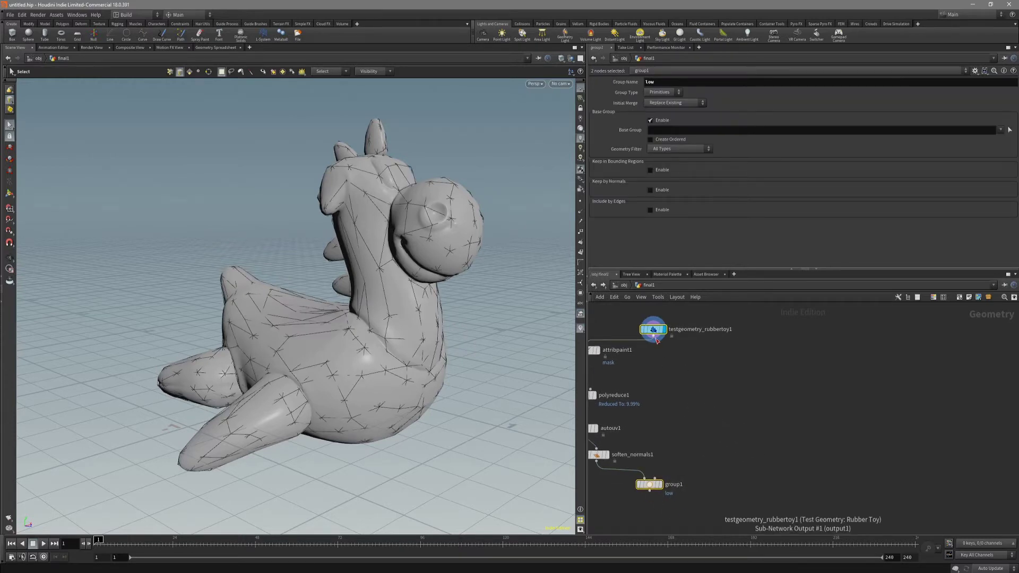
scroll(661, 346, "up", 3)
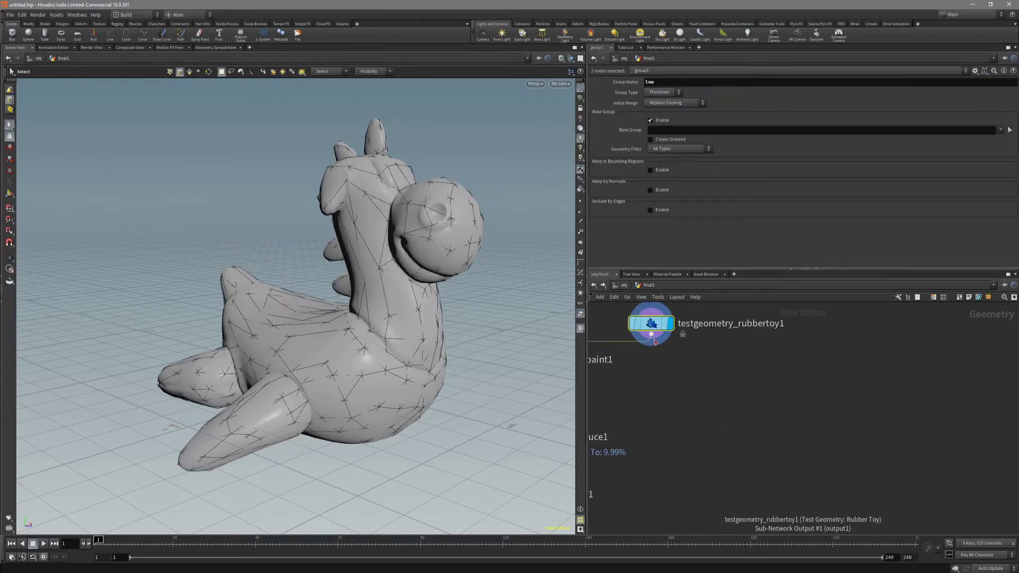
left_click(791, 398, "alt")
middle_click_drag(843, 465, 813, 402)
key("Escape")
scroll(803, 425, "down", 3)
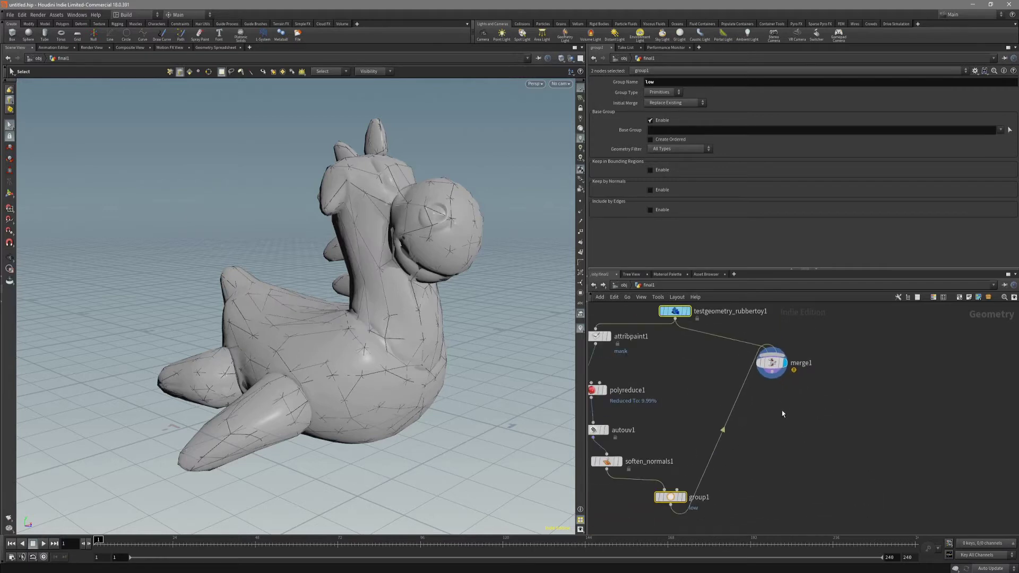
left_click_drag(773, 367, 768, 471)
middle_click_drag(794, 499, 789, 399)
left_click_drag(764, 366, 773, 449)
left_click_drag(851, 464, 751, 426)
Step: Examine the overlapping high-poly and low-poly meshes in shaded and wireframe display
key("shift+w")
left_click(382, 329)
mouse_move(476, 319)
left_mouse_down("alt")
mouse_move(429, 352)
mouse_move(377, 317)
mouse_move(409, 295)
mouse_move(394, 254)
left_mouse_up("alt")
key("shift+w")
key("shift+w")
scroll(392, 293, "up", 3)
key("shift+w")
middle_click_drag(394, 254, 381, 235, "alt")
Step: Display the Group node's low-poly mesh and select its fins and a back spike as connected pieces to check the separate parts
left_click(679, 396)
key("shift+w")
left_click_drag(459, 385, 482, 425, "alt")
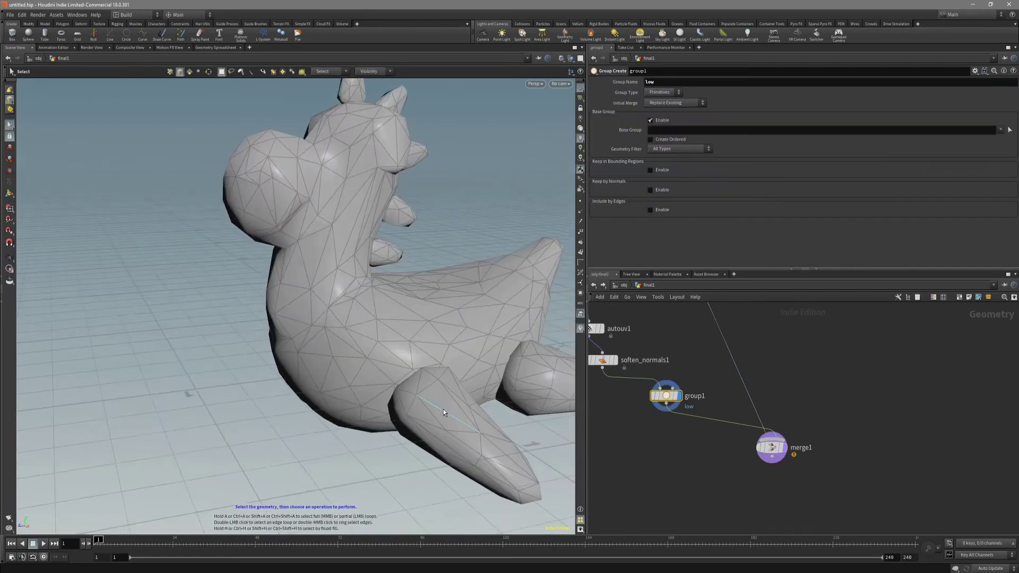
key("4")
double_click(444, 407)
left_click(536, 379)
double_click(534, 372)
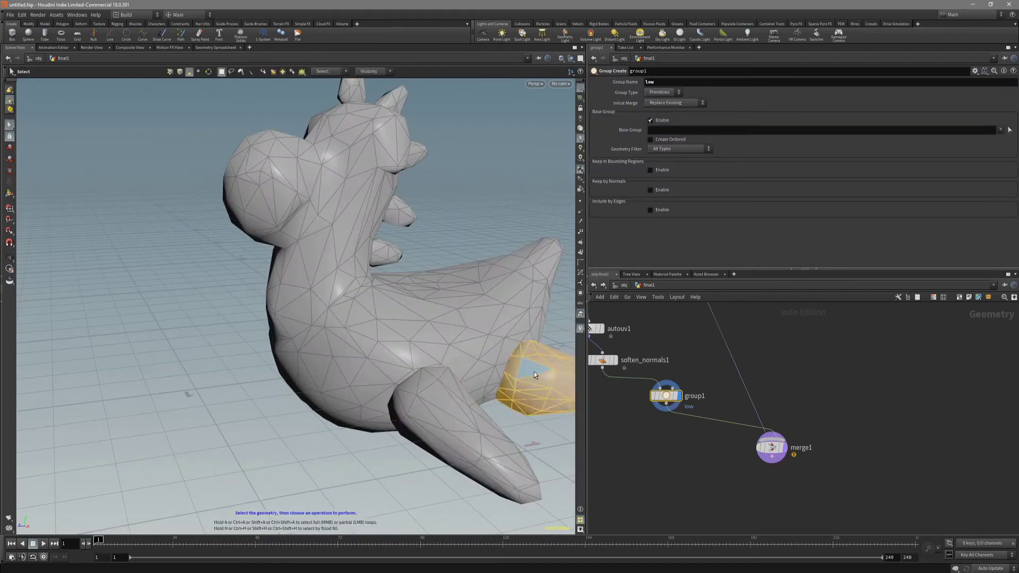
double_click(388, 261)
double_click(444, 393)
left_click_drag(445, 387, 491, 341, "alt")
key("s")
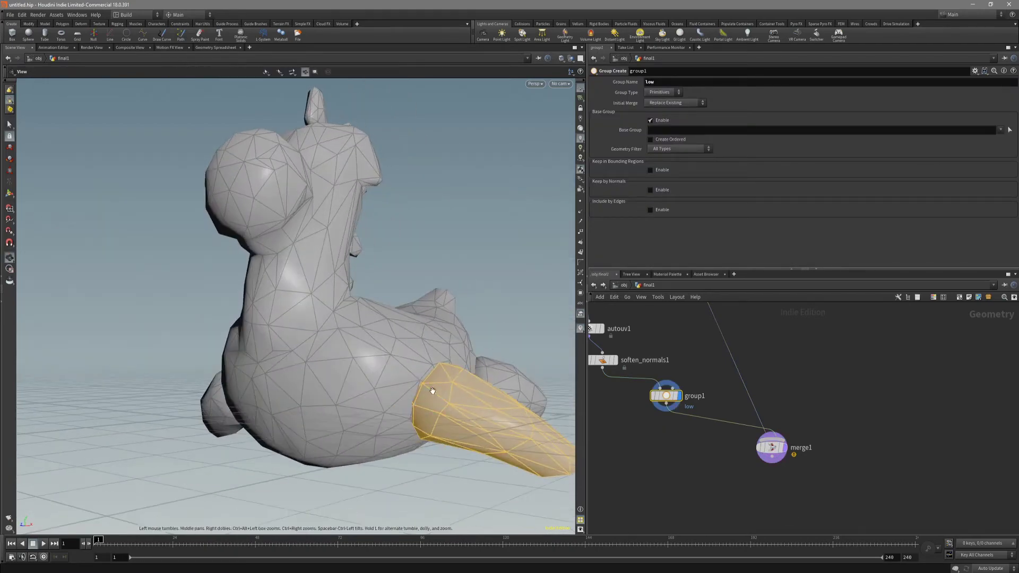
scroll(448, 361, "up", 5)
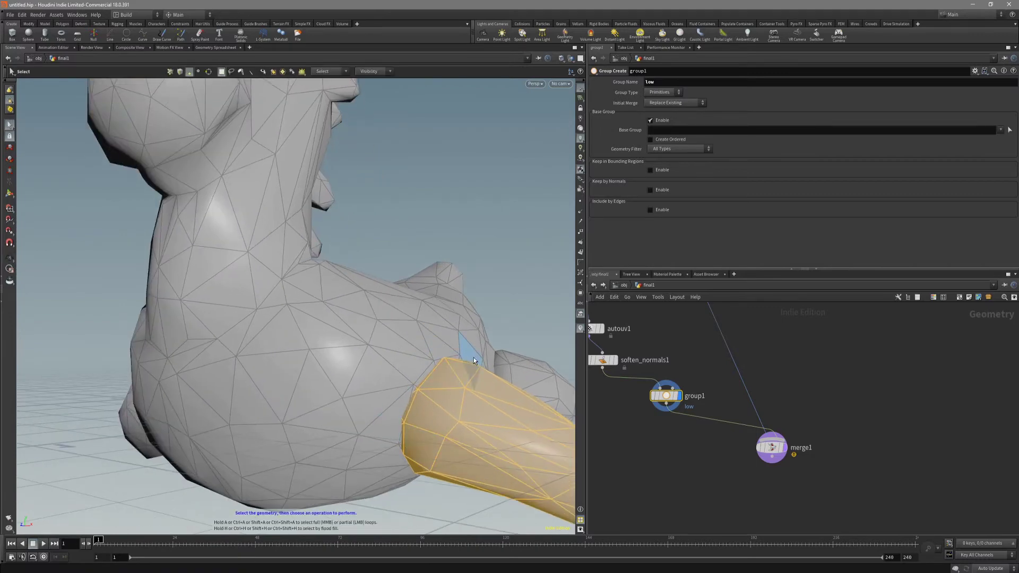
Step: Check the connected parts from the toy's other side and clear the primitive selection
key("Escape")
mouse_move(475, 352)
left_mouse_down()
mouse_move(435, 402)
mouse_move(371, 358)
mouse_move(396, 359)
mouse_move(282, 385)
mouse_move(380, 399)
mouse_move(315, 388)
left_mouse_up()
scroll(372, 359, "down", 4)
key("shift+w")
key("shift+w")
key("s")
double_click(315, 387)
left_click(413, 446)
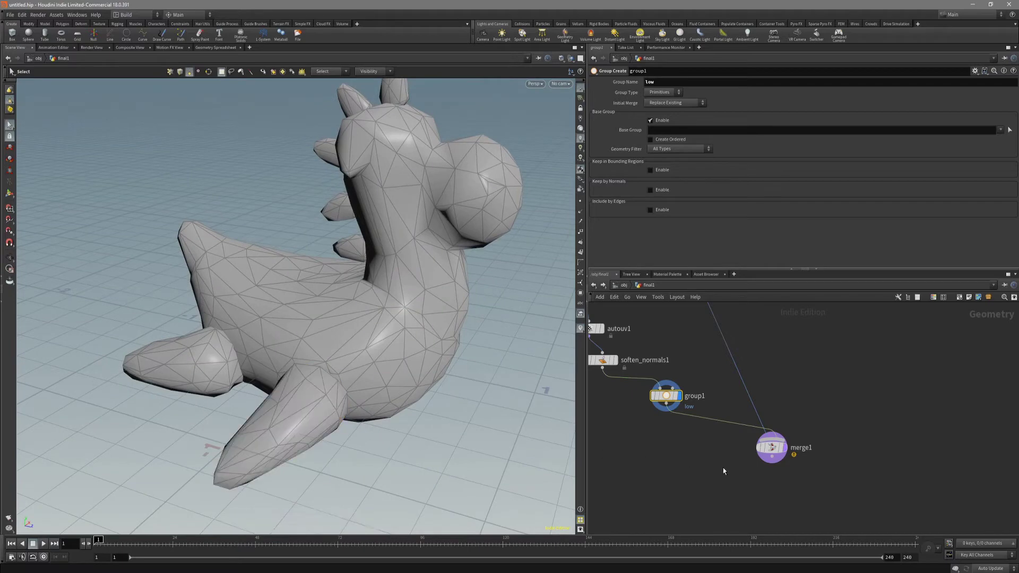
Step: Add an Exploded View node fed by the Merge node and view the separated pieces without wireframe
key("Tab")
type("exp")
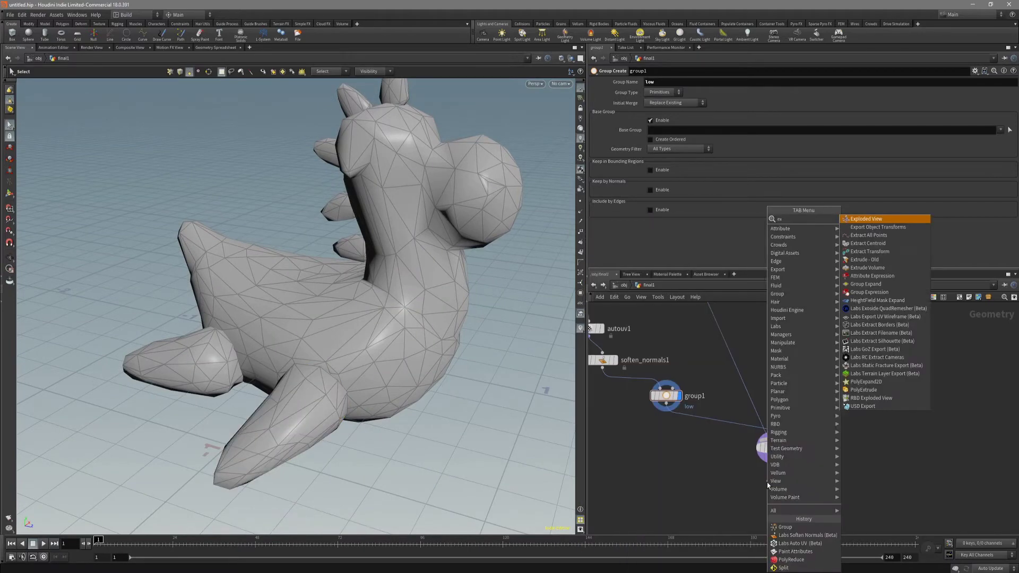
key("Return")
key("Return")
left_click(769, 486)
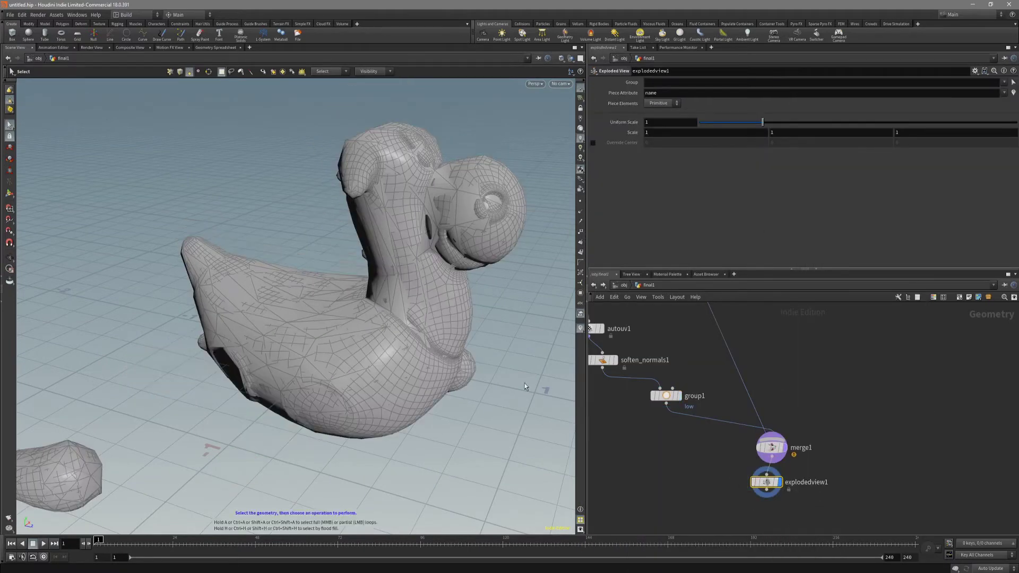
key("shift+w")
right_click_drag(489, 360, 279, 333, "alt")
left_click_drag(280, 333, 398, 337, "alt")
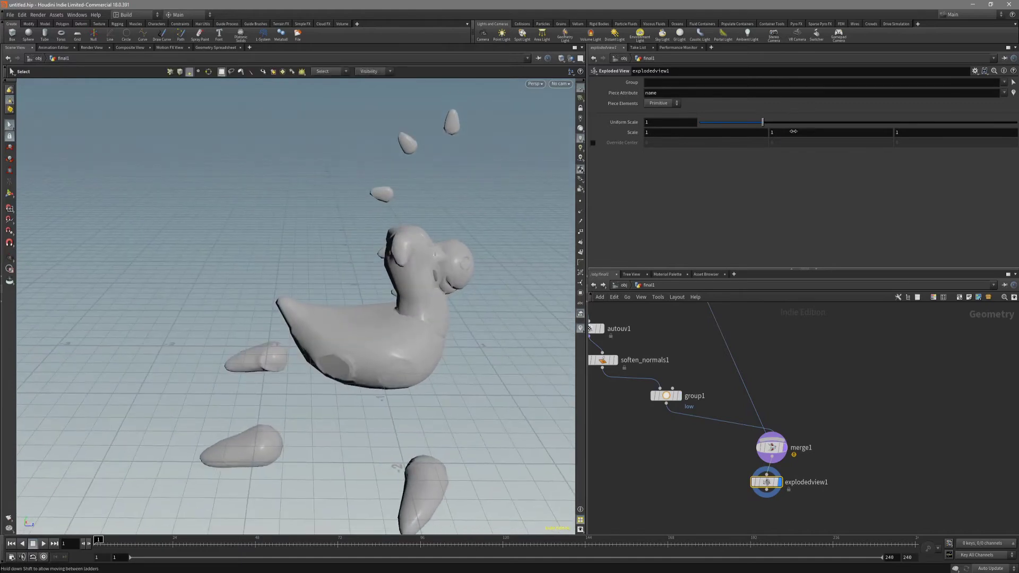
Step: Try spreading the exploded pieces with different Y and Z scale values, including a Z scale of -1.9
middle_click_drag(799, 134, 818, 133)
key("ctrl+z")
middle_click_drag(917, 135, 812, 142)
left_click_drag(555, 323, 517, 350, "alt")
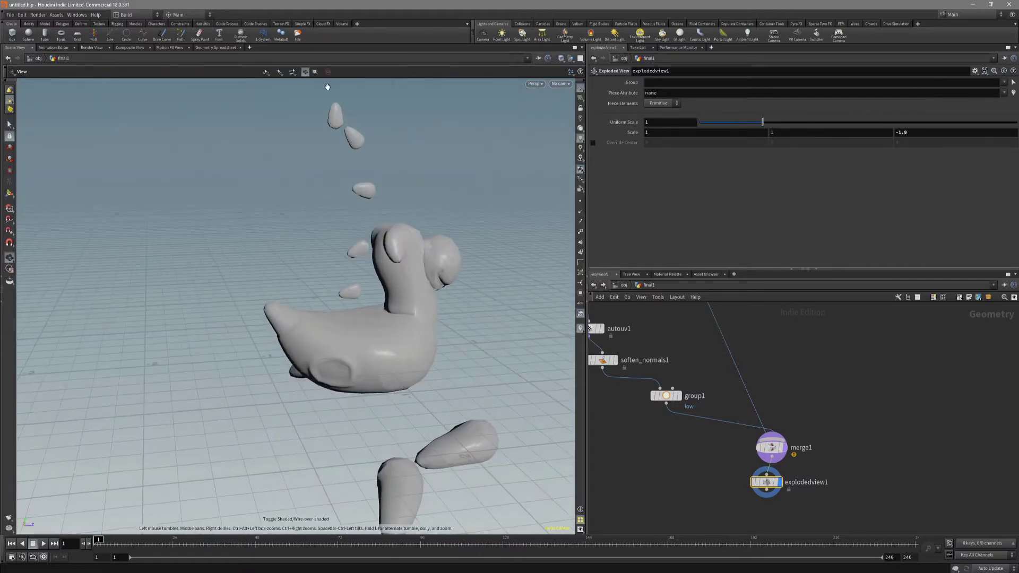
scroll(329, 86, "up", 5)
key("s")
middle_click_drag(747, 134, 793, 137)
middle_click_drag(901, 133, 892, 131)
Step: Set the Exploded View's scale to 3.1 in Y and -1.4 in Z
key("Escape")
mouse_move(403, 425)
left_mouse_down()
mouse_move(437, 440)
mouse_move(480, 314)
mouse_move(542, 313)
mouse_move(547, 387)
mouse_move(493, 450)
mouse_move(298, 346)
mouse_move(268, 353)
left_mouse_up()
scroll(437, 440, "down", 4)
key("shift+w")
key("shift+w")
key("shift+w")
key("s")
middle_click_drag(911, 134, 953, 138)
left_click_drag(452, 357, 693, 335, "alt")
middle_click_drag(753, 132, 871, 135)
Step: Examine the spacing of the exploded pieces from several sides in shaded and wireframe display
right_click_drag(417, 231, 371, 196, "alt")
middle_click_drag(371, 196, 346, 306, "alt")
middle_click_drag(372, 341, 359, 243, "alt")
key("shift+w")
mouse_move(359, 243)
left_mouse_down("alt")
mouse_move(359, 289)
mouse_move(294, 296)
mouse_move(337, 345)
mouse_move(382, 348)
mouse_move(293, 349)
mouse_move(295, 380)
mouse_move(281, 381)
left_mouse_up("alt")
key("shift+w")
Step: Add a Split node fed by the Exploded View node and set its group to low
middle_click_drag(734, 514, 710, 482)
left_click_drag(746, 451, 770, 463)
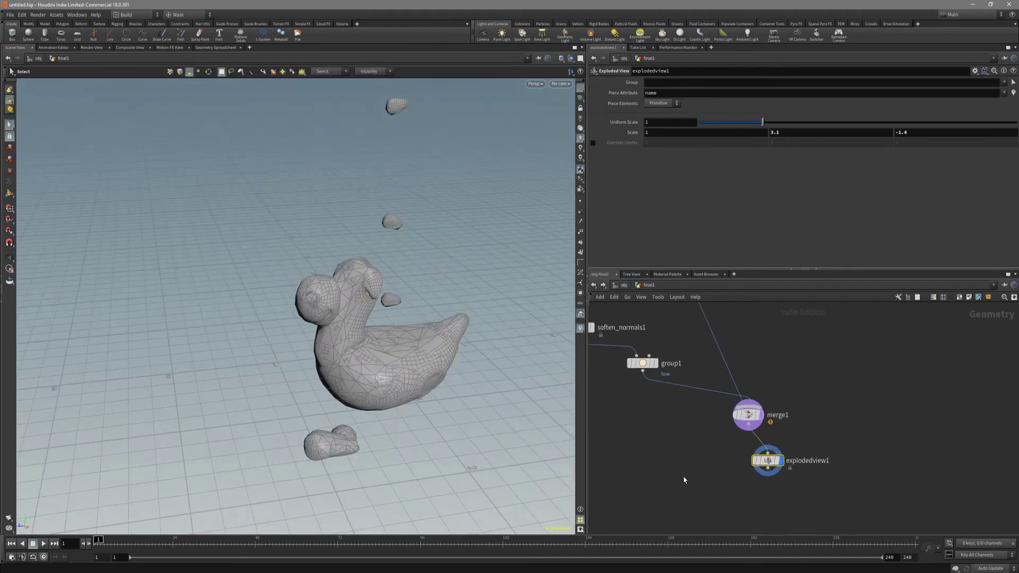
middle_click_drag(683, 481, 653, 452)
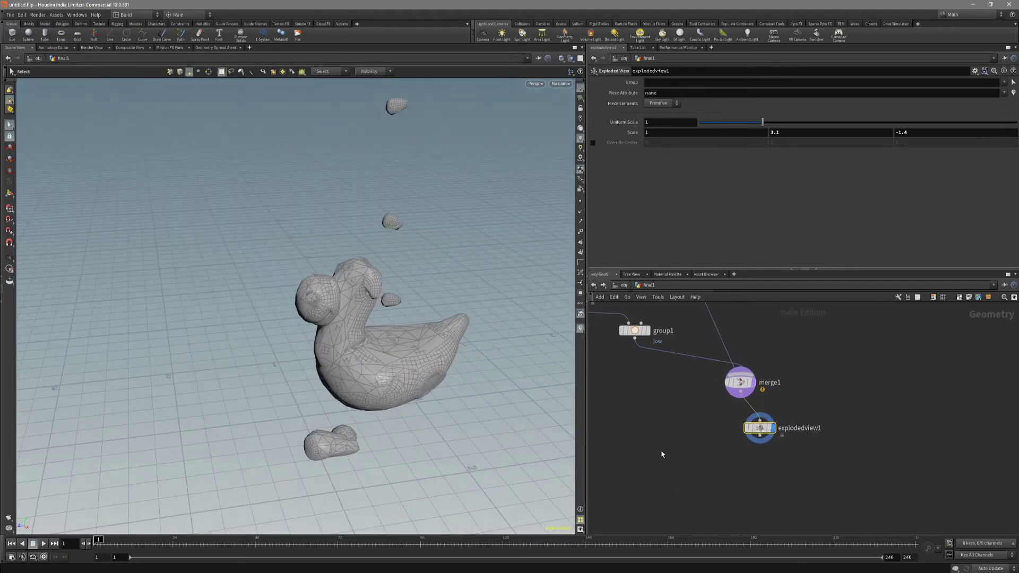
key("Tab")
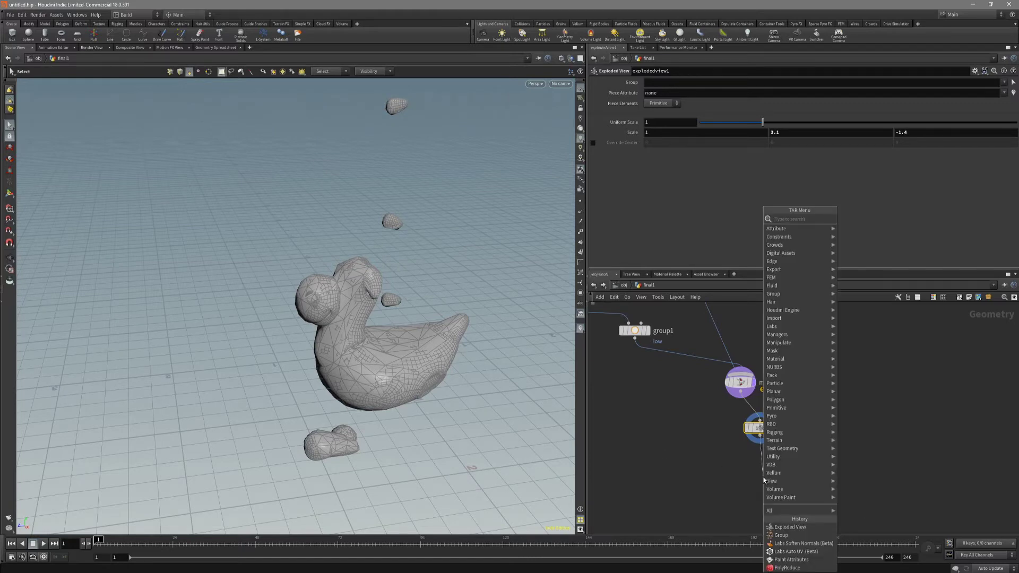
type("spli")
key("Return")
key("Return")
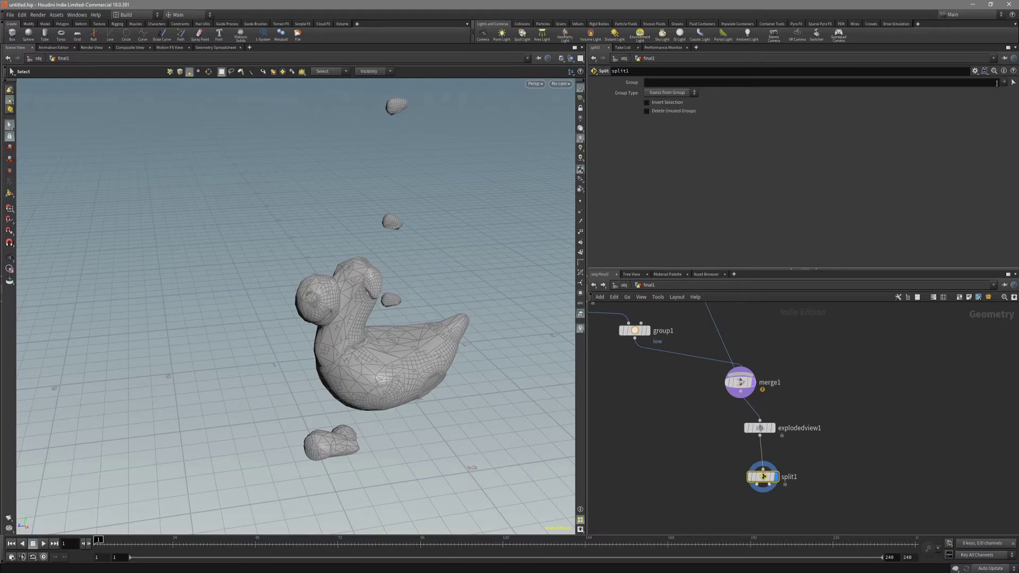
left_click(1007, 93)
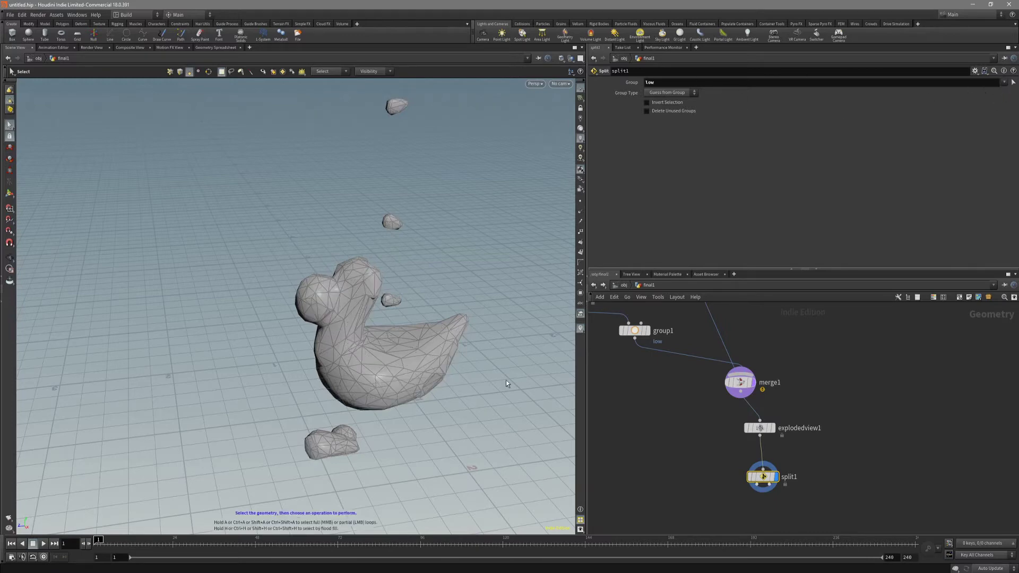
Step: Invert the Split node's selection and inspect the exploded high-poly pieces
scroll(767, 502, "up", 3)
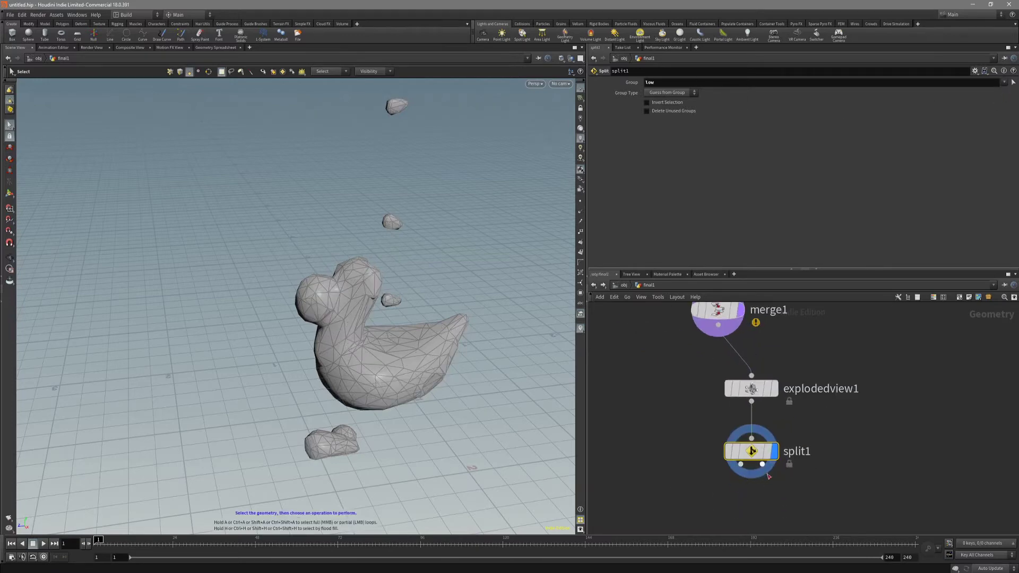
left_click_drag(753, 457, 743, 450)
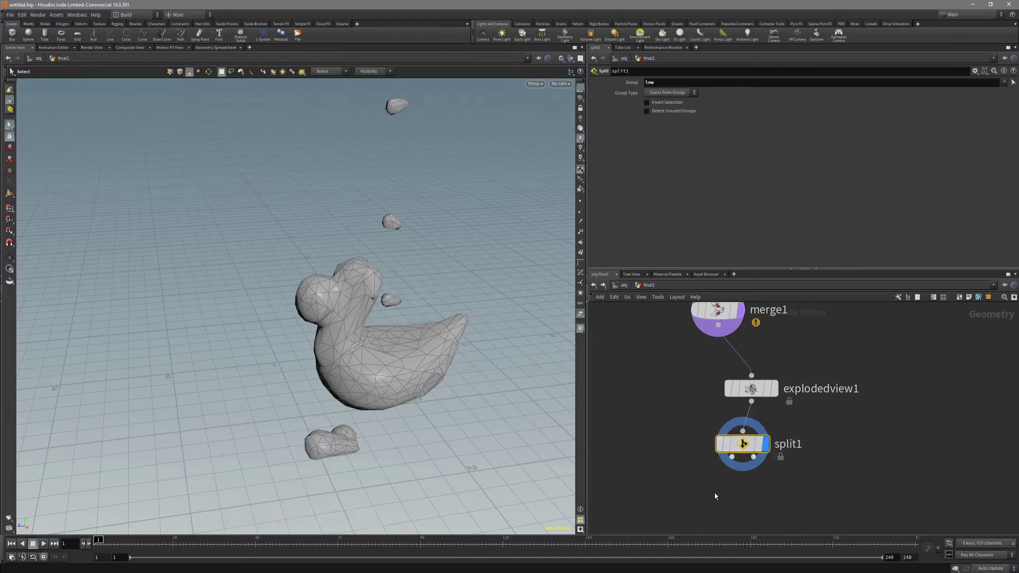
left_click_drag(406, 367, 459, 343, "alt")
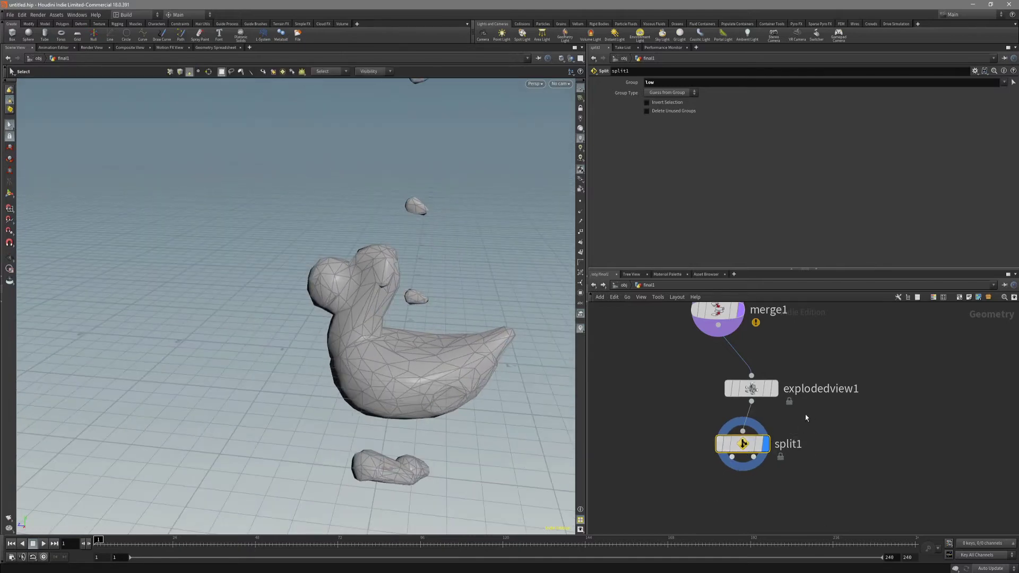
left_click(647, 103)
key("shift+w")
left_click_drag(355, 322, 392, 316, "alt")
key("shift+w")
Step: Add a Labs Simple Baker node below the Split node
middle_click_drag(701, 508, 716, 465)
key("Tab")
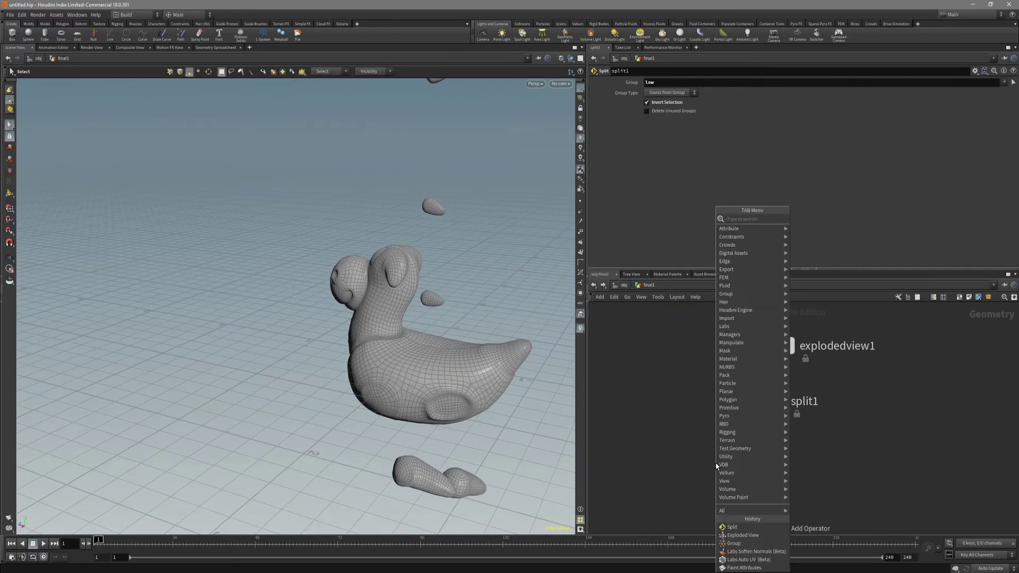
type("bak")
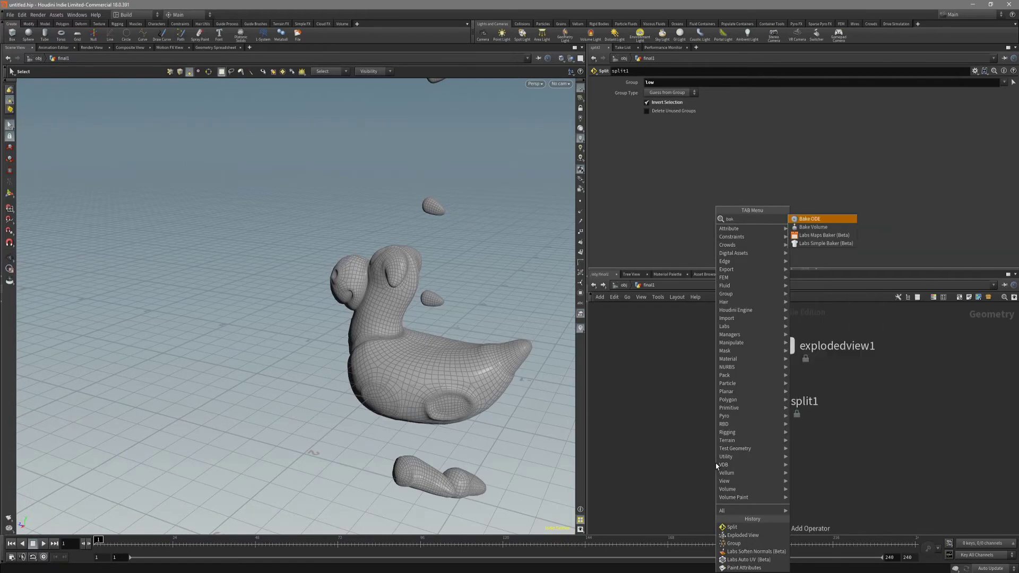
key("Down")
key("Return")
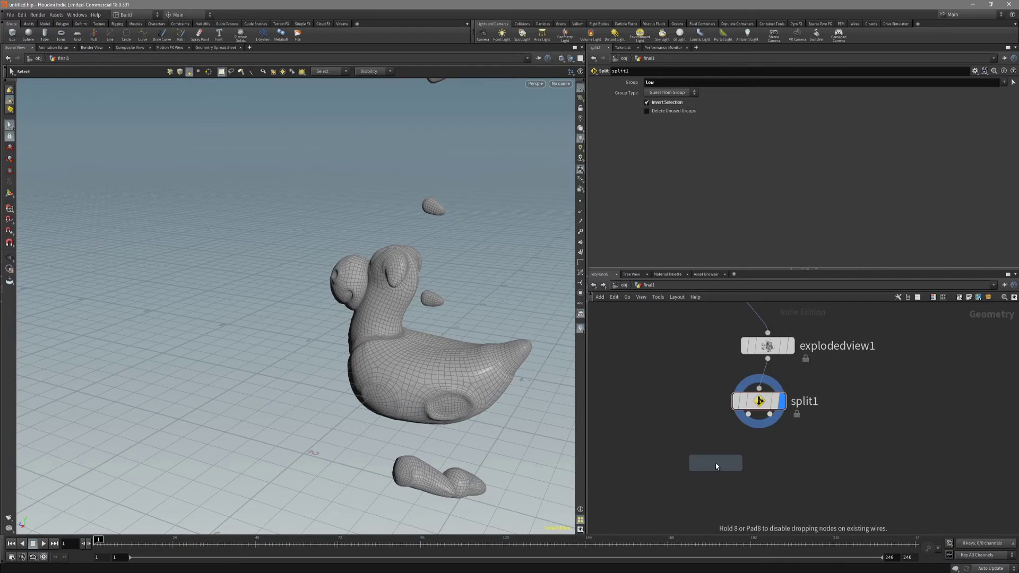
left_click(744, 480)
key("r")
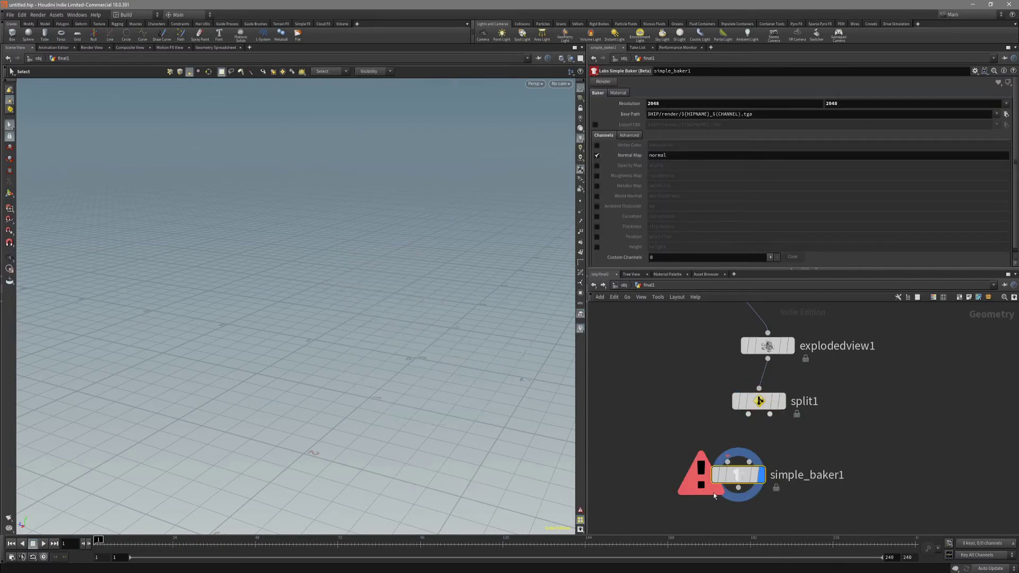
Step: Display the Split node's output again and select the Simple Baker node to show its parameters
key("space")
left_click_drag(800, 429, 759, 408)
key("r")
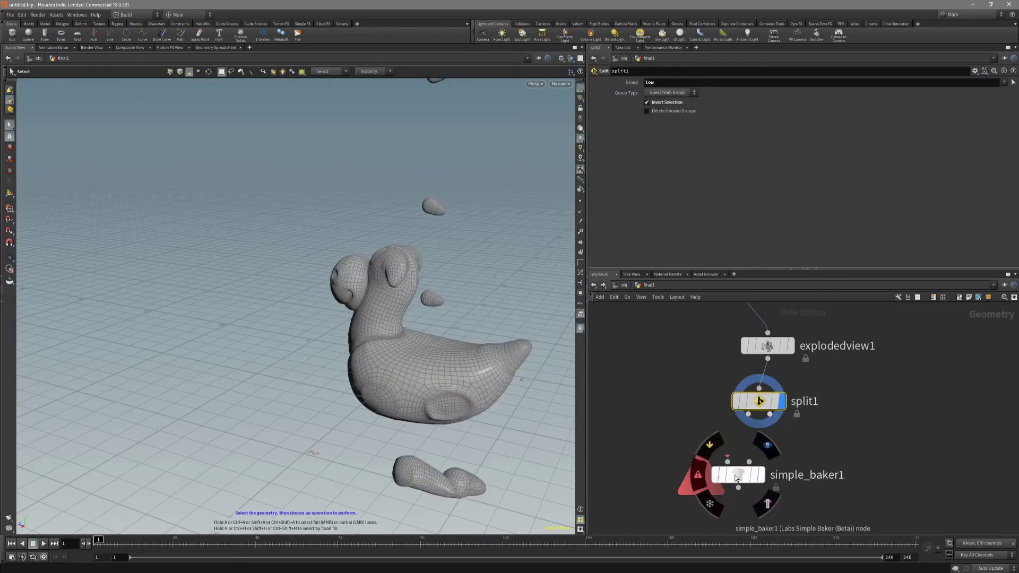
left_click(734, 476)
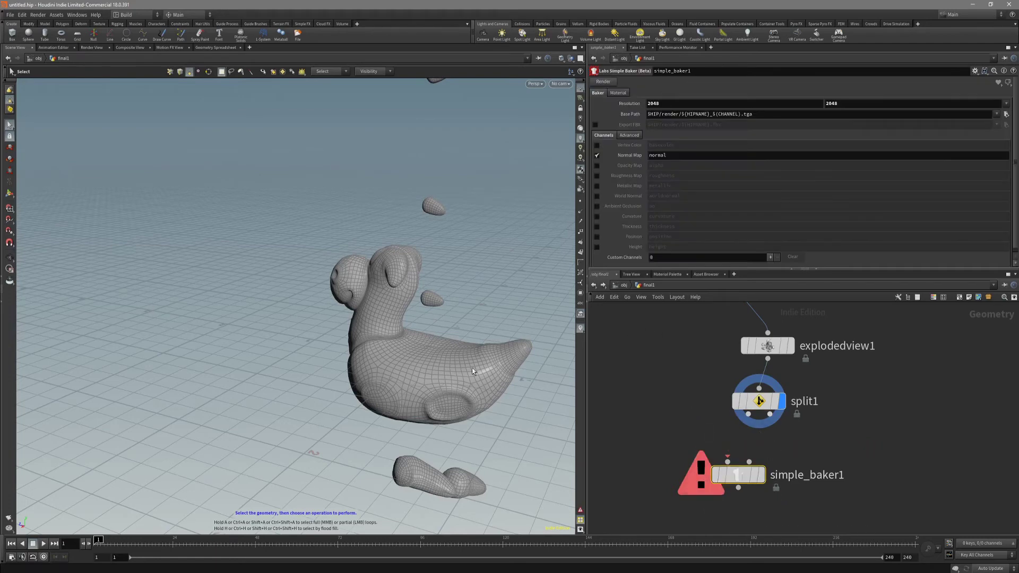
Step: Search the available nodes for bake operators, such as Labs Maps Baker
left_click_drag(468, 376, 555, 374, "alt")
left_click_drag(318, 414, 380, 419, "alt")
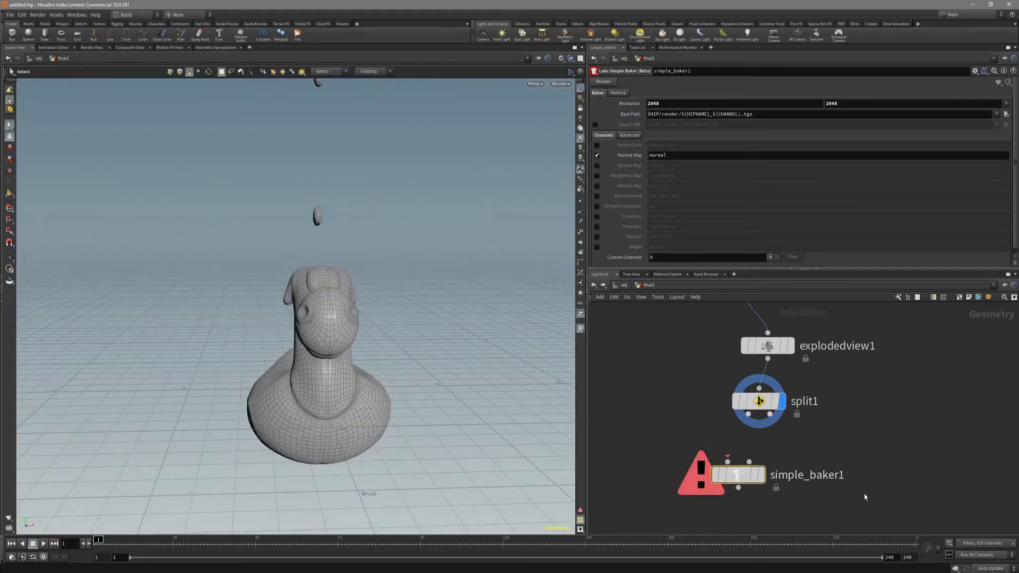
key("Tab")
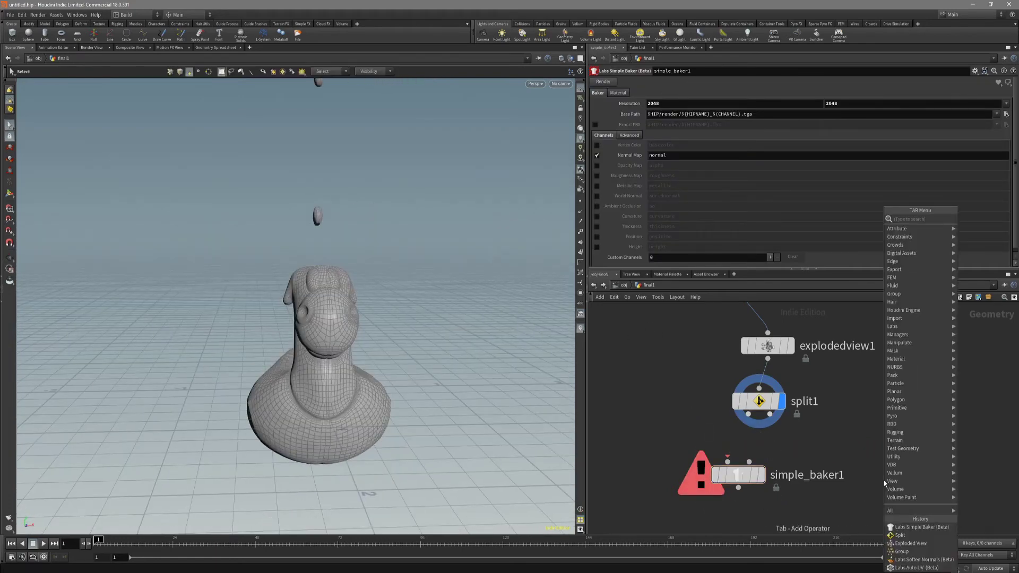
type("bake")
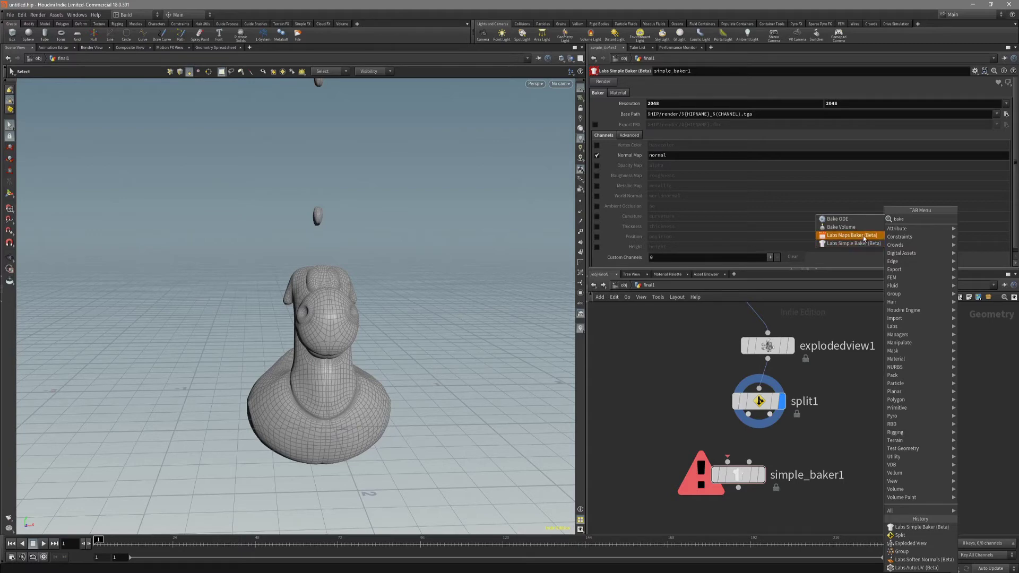
left_click(825, 450)
Step: Connect both Split outputs to the two Simple Baker inputs and display the Simple Baker node
middle_click_drag(776, 454, 768, 433)
key("shift+w")
mouse_move(372, 366)
left_mouse_down("alt")
mouse_move(312, 383)
mouse_move(376, 352)
mouse_move(348, 419)
mouse_move(366, 361)
mouse_move(303, 395)
mouse_move(322, 409)
mouse_move(324, 370)
left_mouse_up("alt")
key("shift+w")
right_click_drag(324, 370, 427, 326, "alt")
left_click_drag(735, 456, 756, 476)
middle_click_drag(799, 429, 721, 441)
scroll(756, 439, "down", 2)
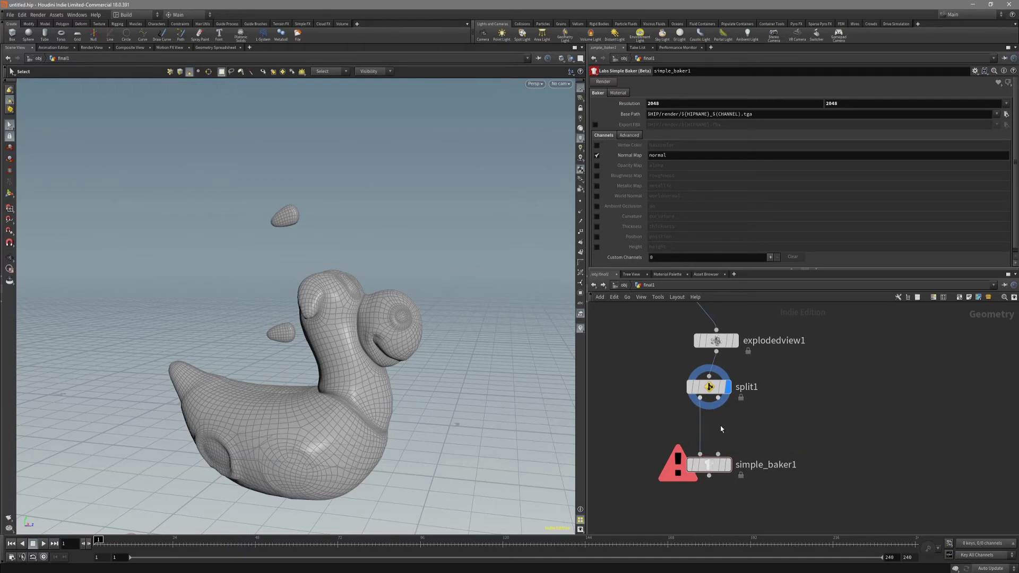
left_click_drag(685, 482, 668, 497)
key("r")
left_click_drag(359, 378, 297, 413, "alt")
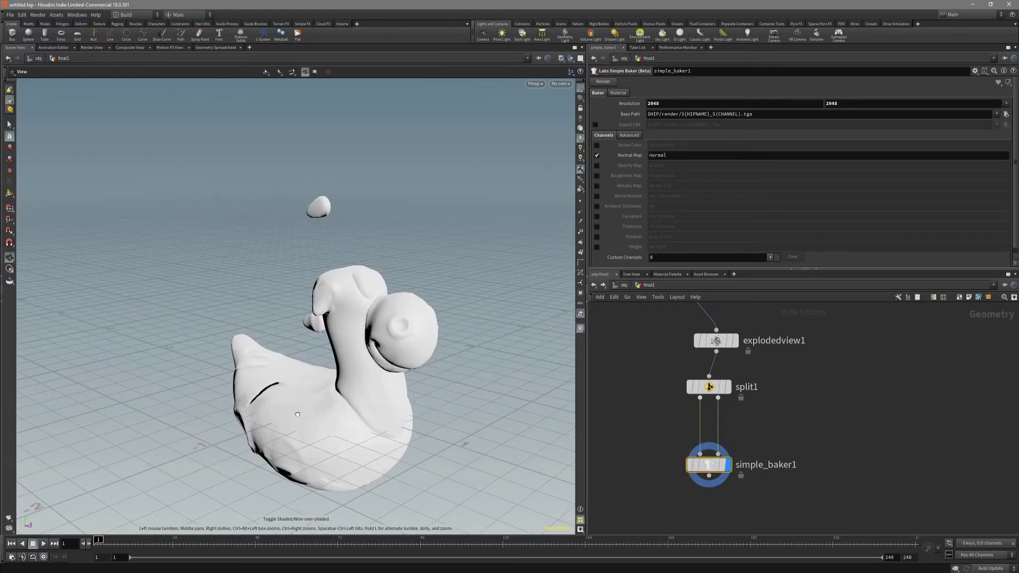
Step: Review the Simple Baker's advanced baking settings and return to its list of map channels
middle_click_drag(346, 432, 387, 418, "alt")
scroll(642, 447, "down", 3)
middle_click_drag(642, 447, 683, 483)
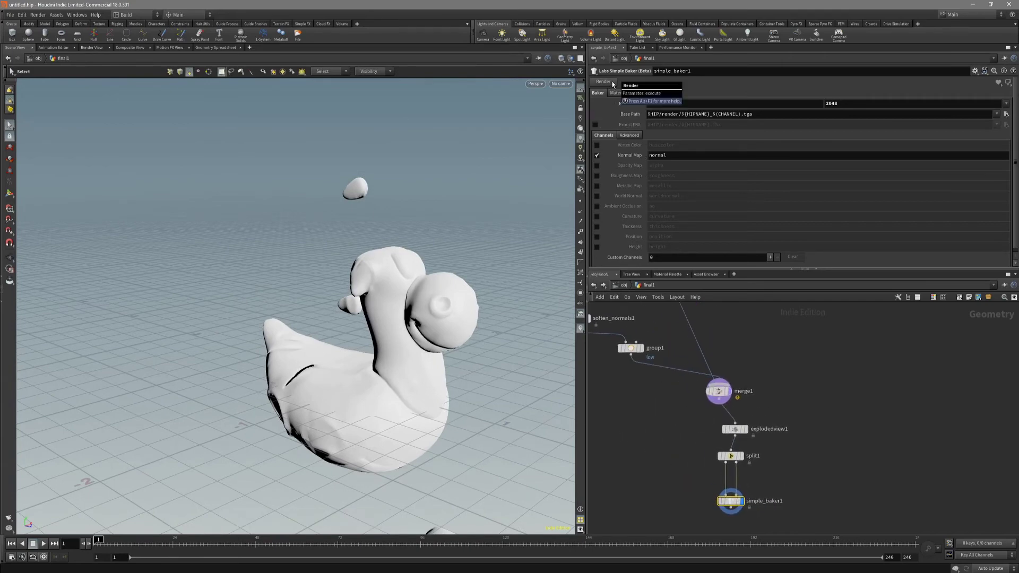
left_click(629, 135)
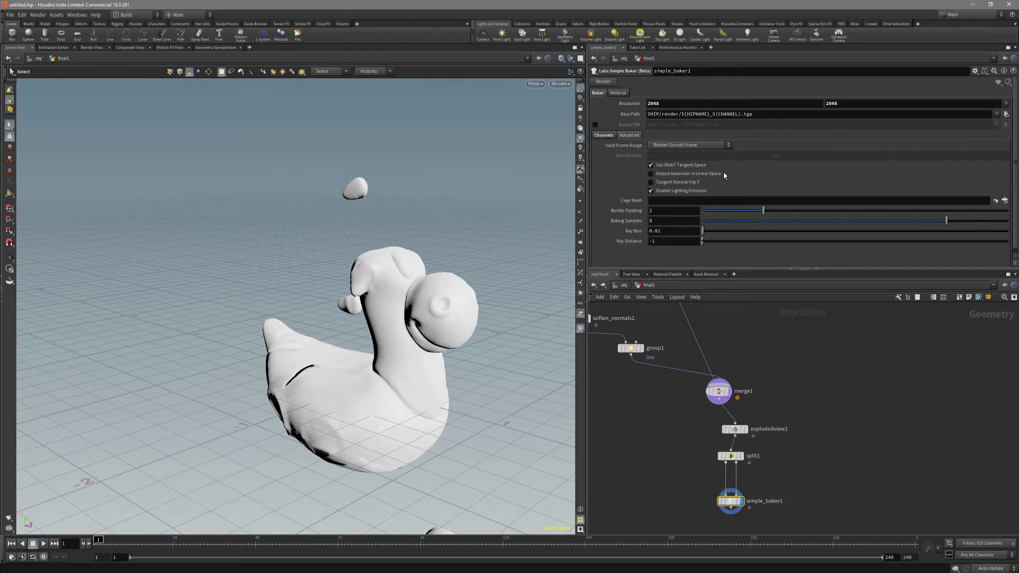
left_click(604, 135)
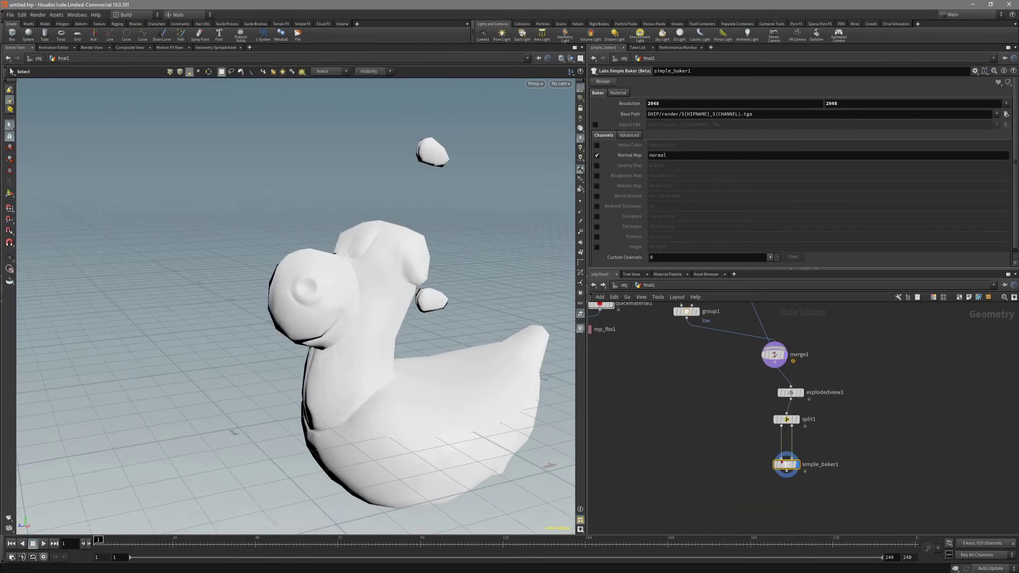
Step: Turn off Invert Selection on the Split node feeding the baker and select the Simple Baker node again
left_click(780, 420)
left_click(672, 103)
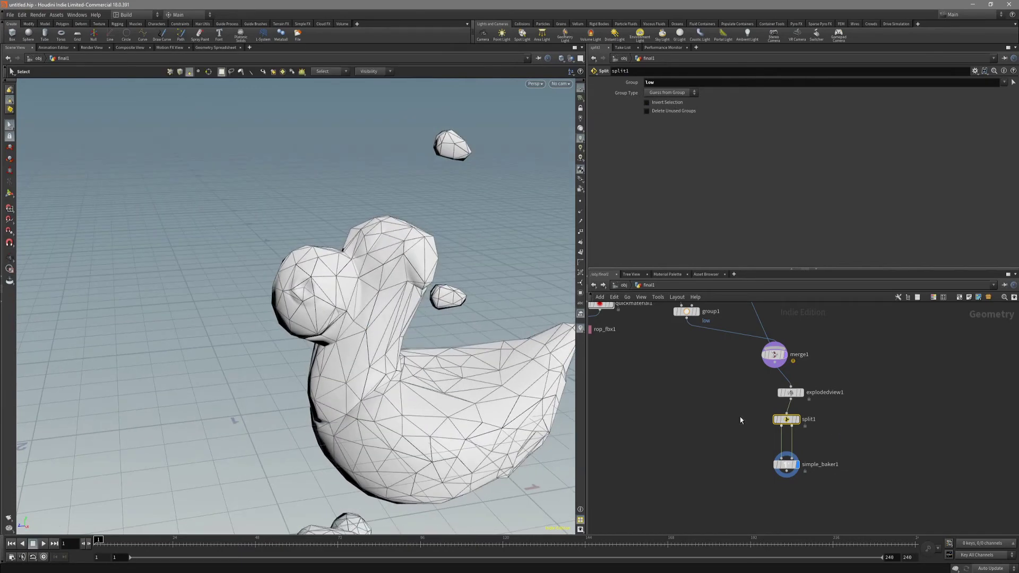
left_click(786, 465)
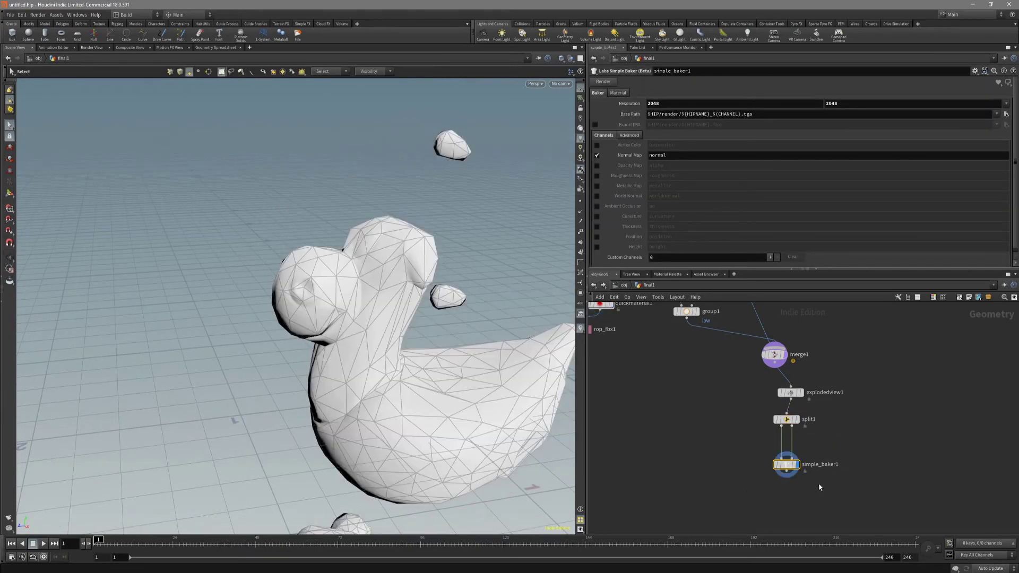
Step: Examine the Simple Baker's exploded low-poly output from several angles, with and without the wireframe
scroll(822, 486, "up", 3)
key("Escape")
key("shift+w")
key("shift+w")
mouse_move(387, 375)
left_mouse_down()
mouse_move(404, 357)
mouse_move(401, 372)
mouse_move(418, 388)
mouse_move(480, 379)
mouse_move(366, 409)
mouse_move(375, 400)
mouse_move(471, 406)
mouse_move(335, 426)
mouse_move(340, 444)
left_mouse_up()
key("shift+w")
middle_click_drag(792, 440, 792, 455)
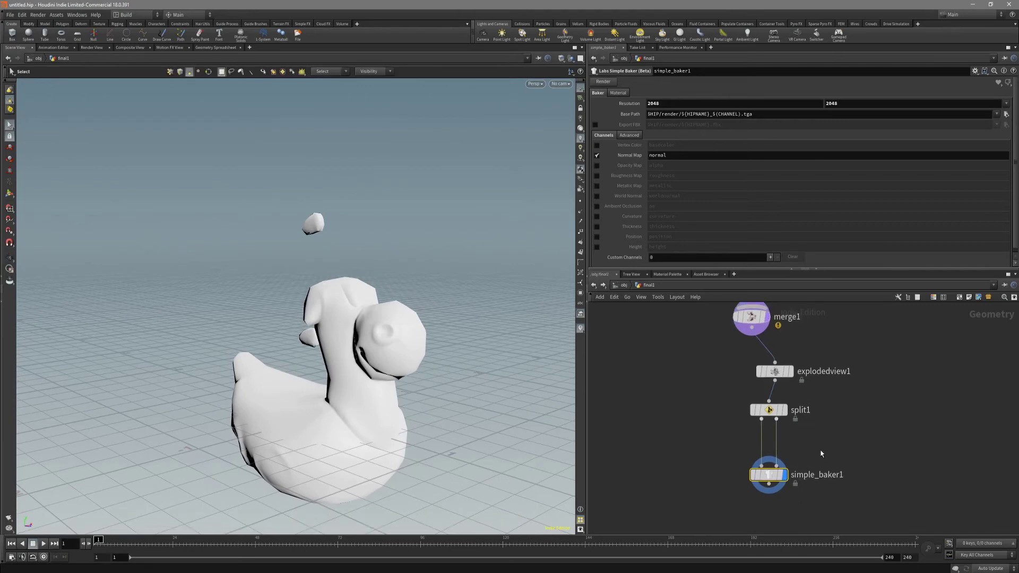
left_click_drag(408, 398, 450, 391, "alt")
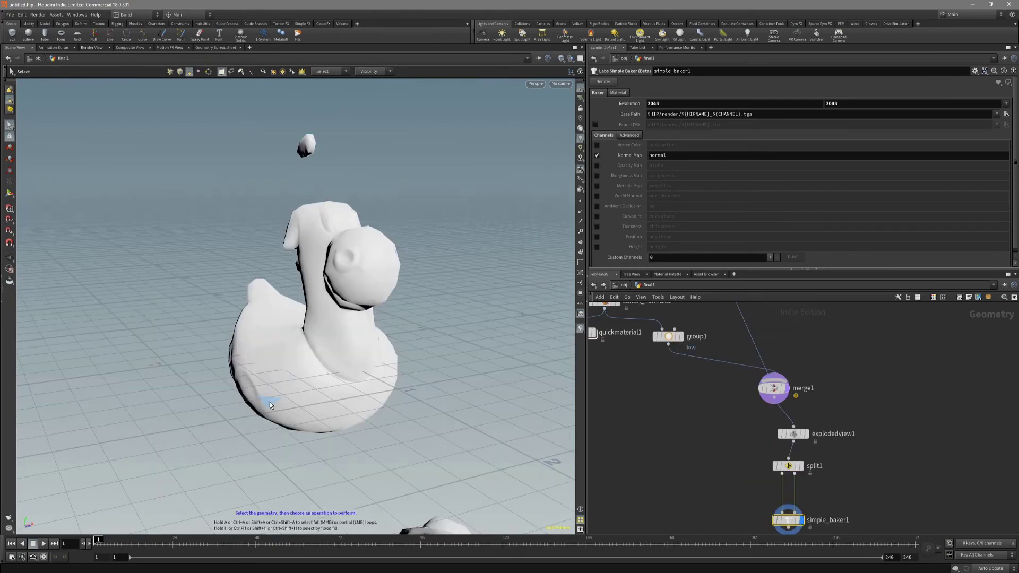
mouse_move(270, 402)
left_mouse_down("alt")
mouse_move(171, 388)
mouse_move(140, 403)
mouse_move(208, 421)
mouse_move(287, 406)
left_mouse_up("alt")
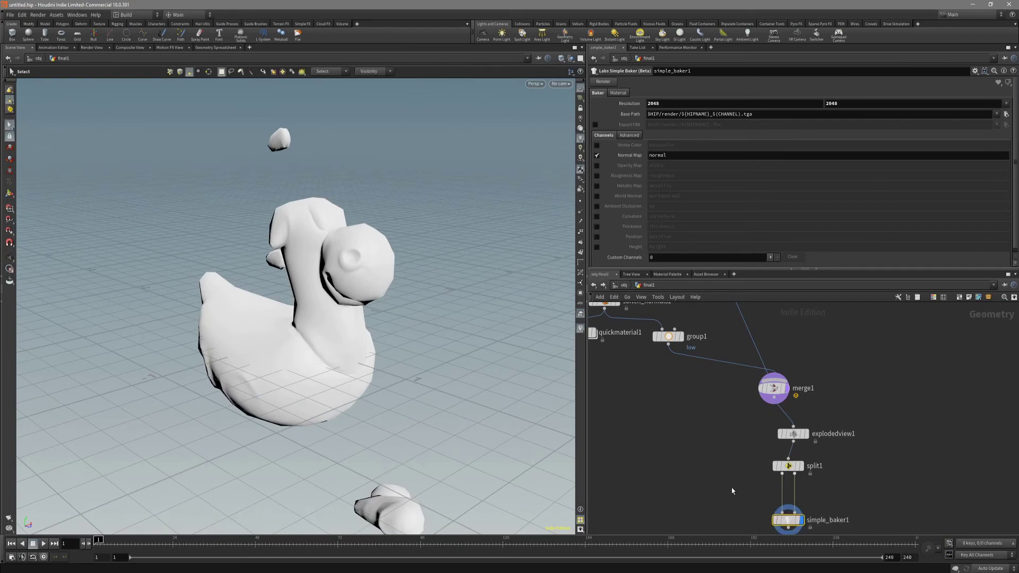
Step: Display the Soften Normals node upstream to view the unexploded low-poly toy
scroll(731, 489, "down", 2)
middle_click_drag(731, 488, 752, 453)
left_click_drag(446, 281, 396, 239, "alt")
scroll(680, 424, "up", 3)
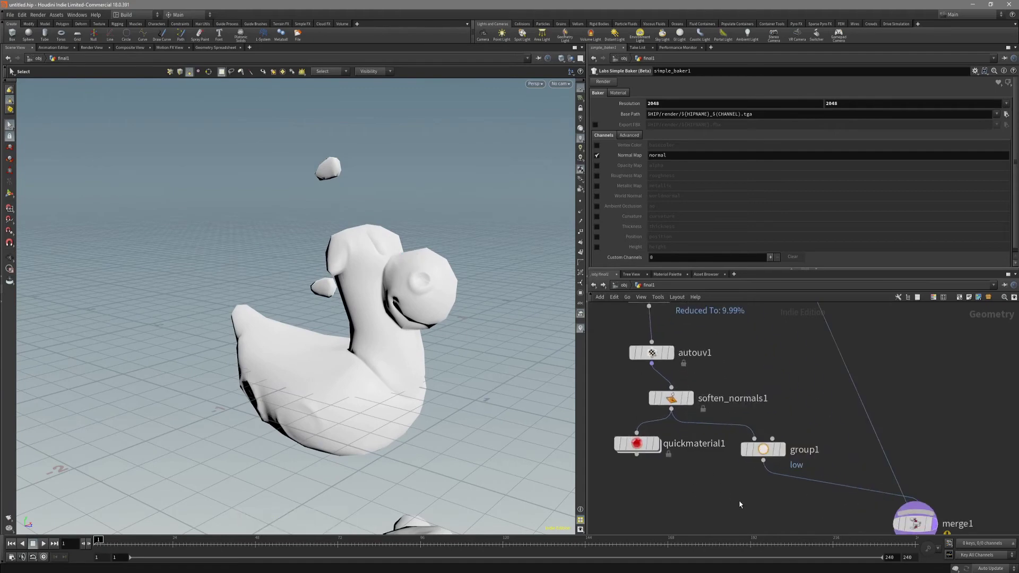
left_click_drag(671, 398, 667, 402)
key("r")
middle_click_drag(703, 508, 764, 515)
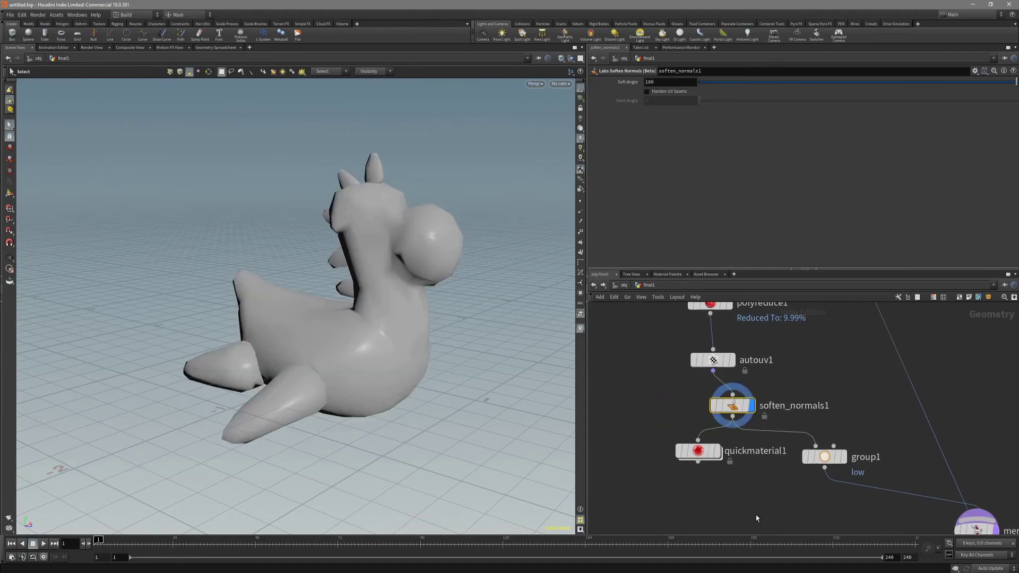
Step: Display the Quick Material node and choose $HIP/render/untitled_normal.tga as its normal texture
left_click_drag(764, 510, 672, 448)
left_click(717, 450)
left_click_drag(522, 402, 455, 405, "alt")
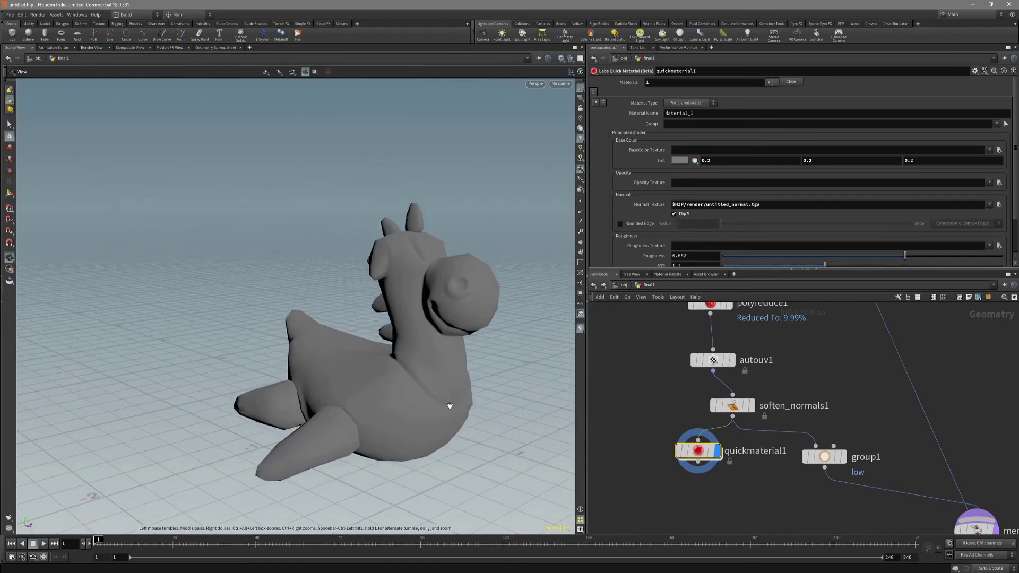
left_click(999, 205)
double_click(583, 336)
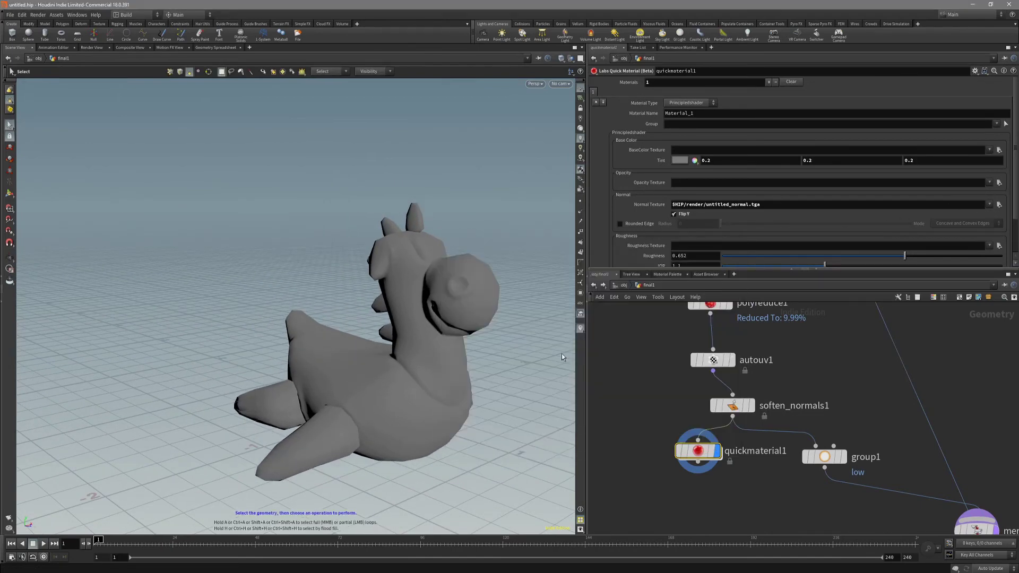
Step: Set the Quick Material's base color tint to a grey of 0.333 in all three channels
mouse_move(559, 355)
left_mouse_down("alt")
mouse_move(495, 366)
mouse_move(548, 355)
left_mouse_up("alt")
left_click(684, 160)
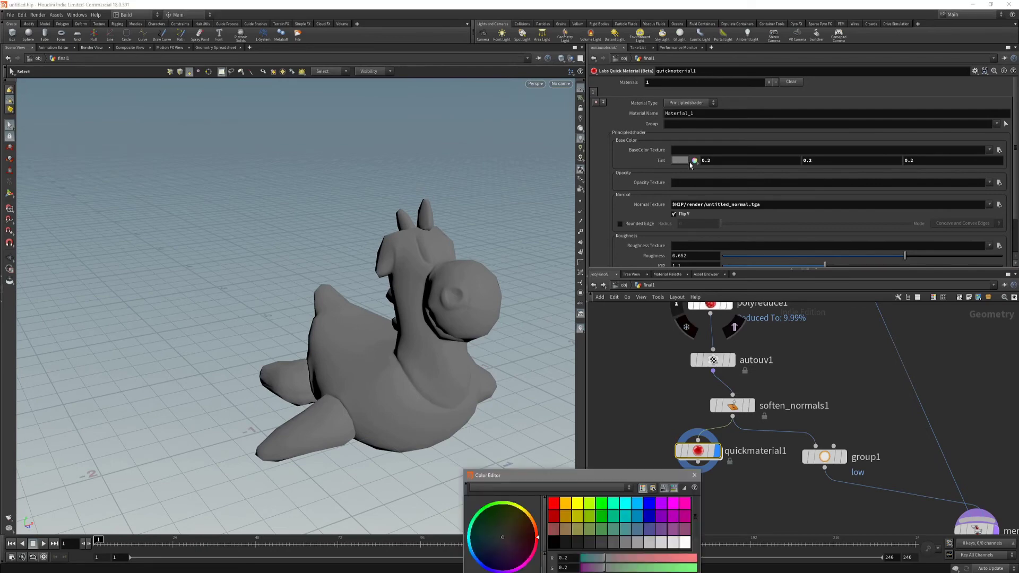
left_click(637, 543)
left_click(624, 544)
left_click(637, 545)
left_click(694, 475)
Step: Inspect the normal-mapped low-poly toy around its neck spikes and back, toggling the wireframe for comparison
mouse_move(424, 393)
left_mouse_down("alt")
mouse_move(530, 342)
mouse_move(561, 366)
mouse_move(398, 421)
mouse_move(481, 363)
mouse_move(391, 340)
mouse_move(149, 391)
mouse_move(345, 373)
mouse_move(355, 336)
mouse_move(223, 308)
mouse_move(230, 287)
mouse_move(322, 259)
left_mouse_up("alt")
key("shift+w")
key("shift+w")
key("shift+w")
right_click_drag(323, 260, 382, 295)
key("shift+w")
left_click_drag(383, 294, 369, 310)
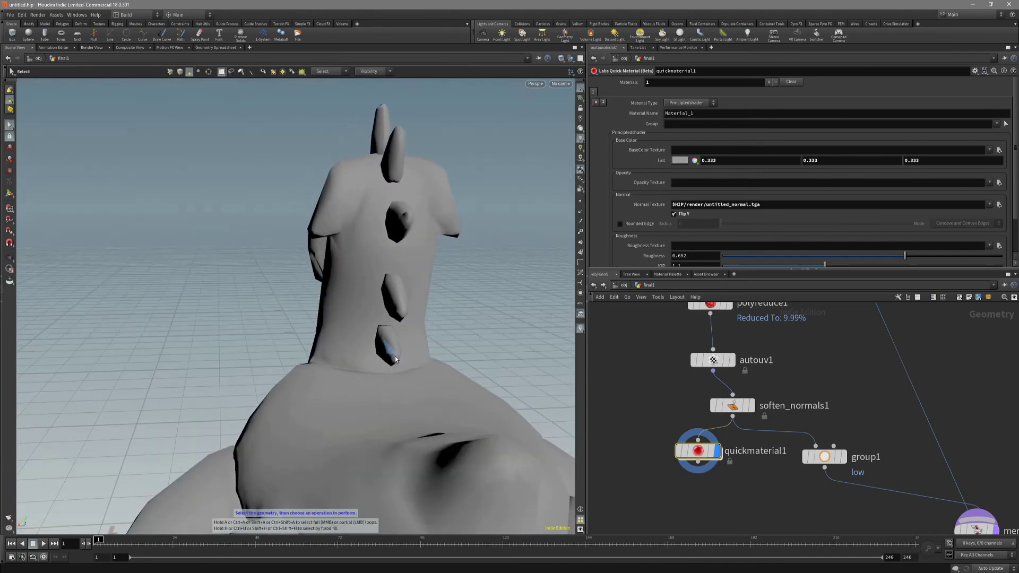
mouse_move(404, 359)
left_mouse_down()
mouse_move(391, 371)
mouse_move(374, 366)
mouse_move(388, 419)
mouse_move(370, 443)
mouse_move(352, 357)
mouse_move(371, 416)
mouse_move(477, 369)
left_mouse_up()
key("shift+w")
key("shift+w")
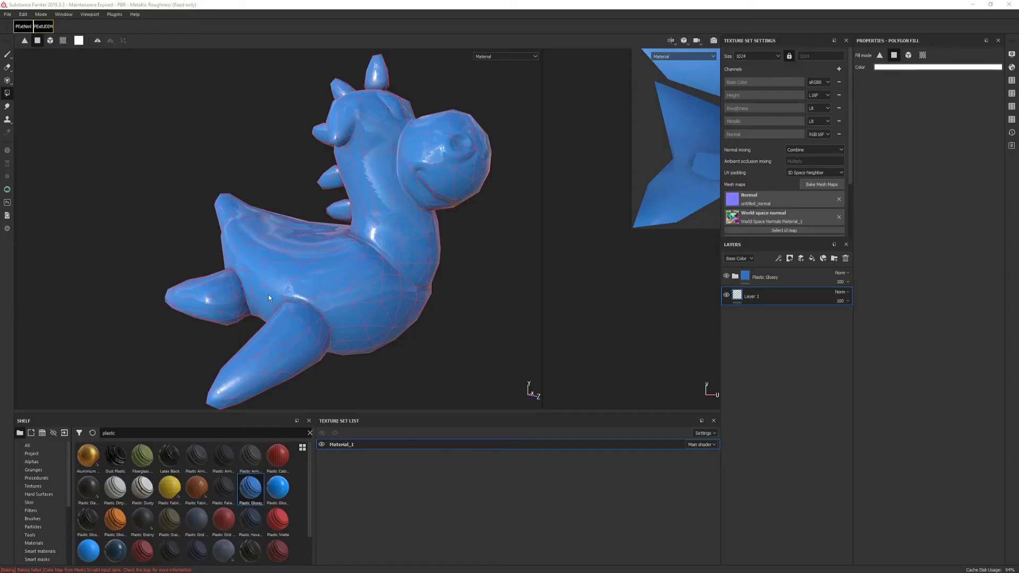
Step: Switch to Substance Painter, activate the Paint tool instead of Polygon Fill and inspect the blue plastic toy
left_click_drag(284, 299, 336, 271, "alt")
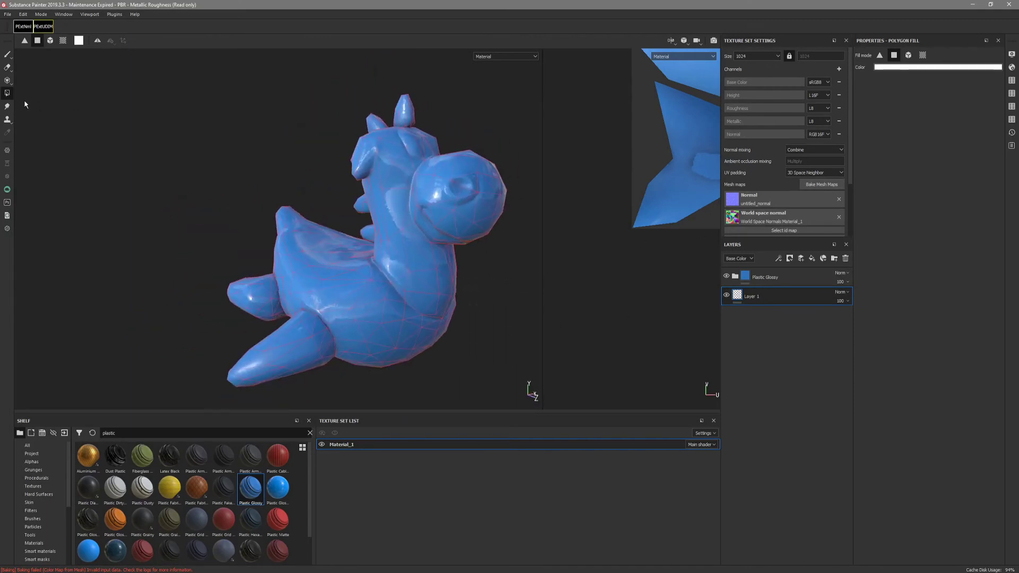
left_click(7, 55)
mouse_move(186, 173)
left_mouse_down("alt")
mouse_move(404, 189)
mouse_move(274, 234)
mouse_move(381, 256)
mouse_move(298, 268)
mouse_move(410, 256)
mouse_move(367, 278)
mouse_move(402, 286)
mouse_move(332, 307)
mouse_move(296, 216)
mouse_move(242, 196)
mouse_move(393, 282)
mouse_move(312, 269)
mouse_move(348, 275)
left_mouse_up("alt")
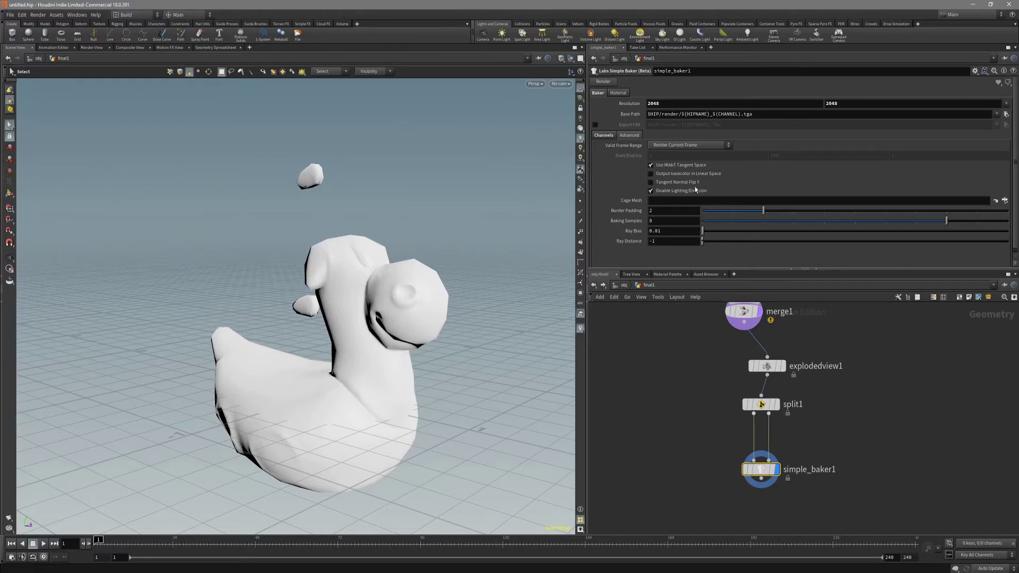
left_click_drag(437, 284, 395, 300, "alt")
key("s")
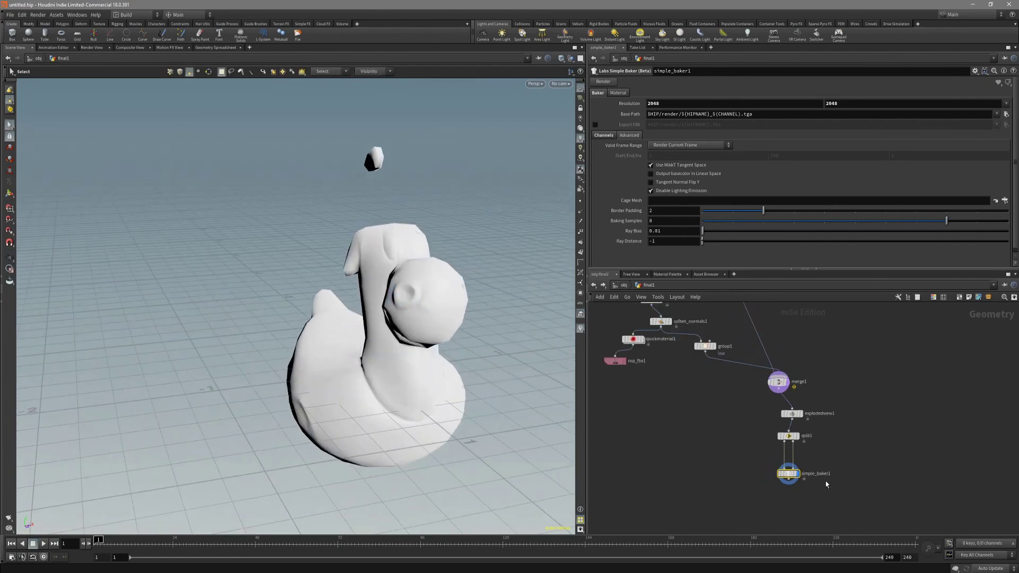